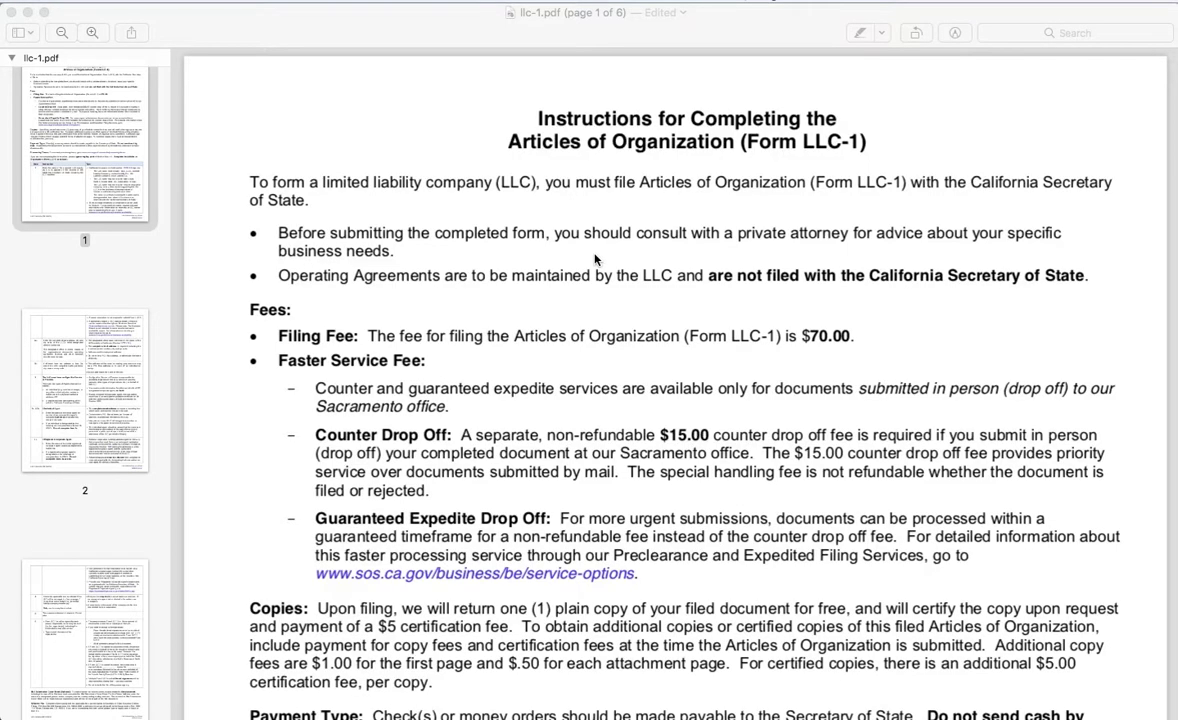
# - Scroll llc-1.pdf to page 5 so the Mail Submission Cover Sheet's Contact Person fields are visible
pyautogui.click(509, 145)
pyautogui.moveTo(509, 145); pyautogui.dragTo(866, 144)
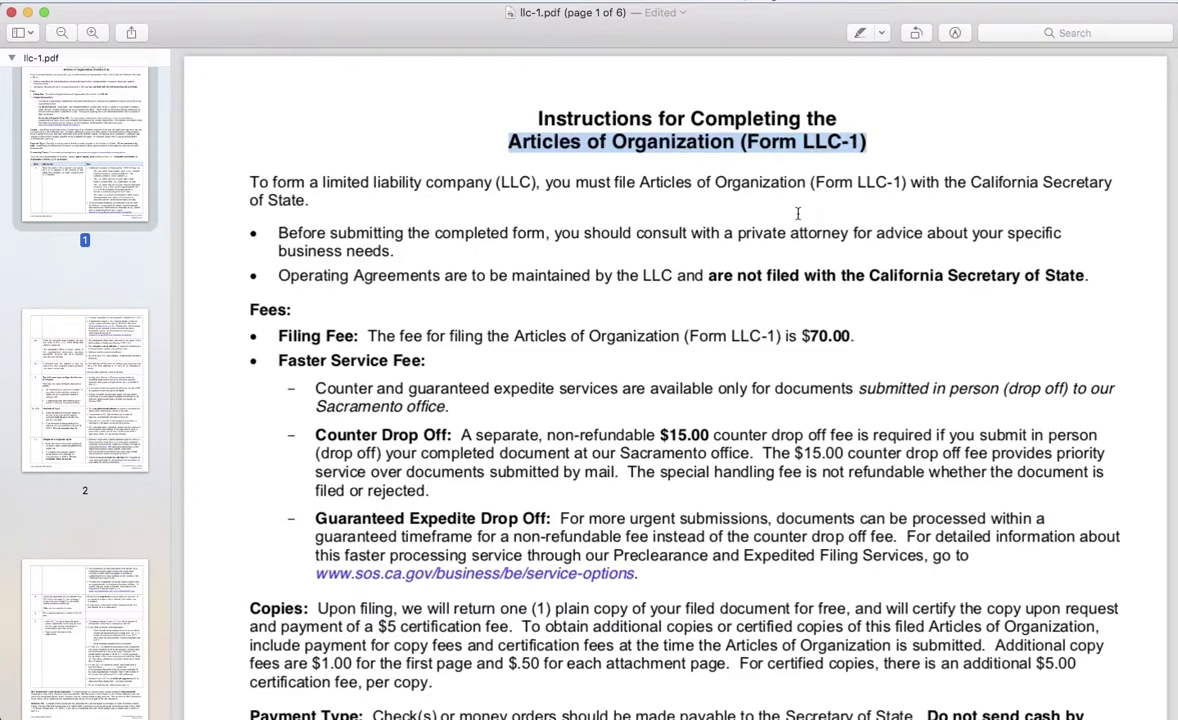
pyautogui.click(635, 218)
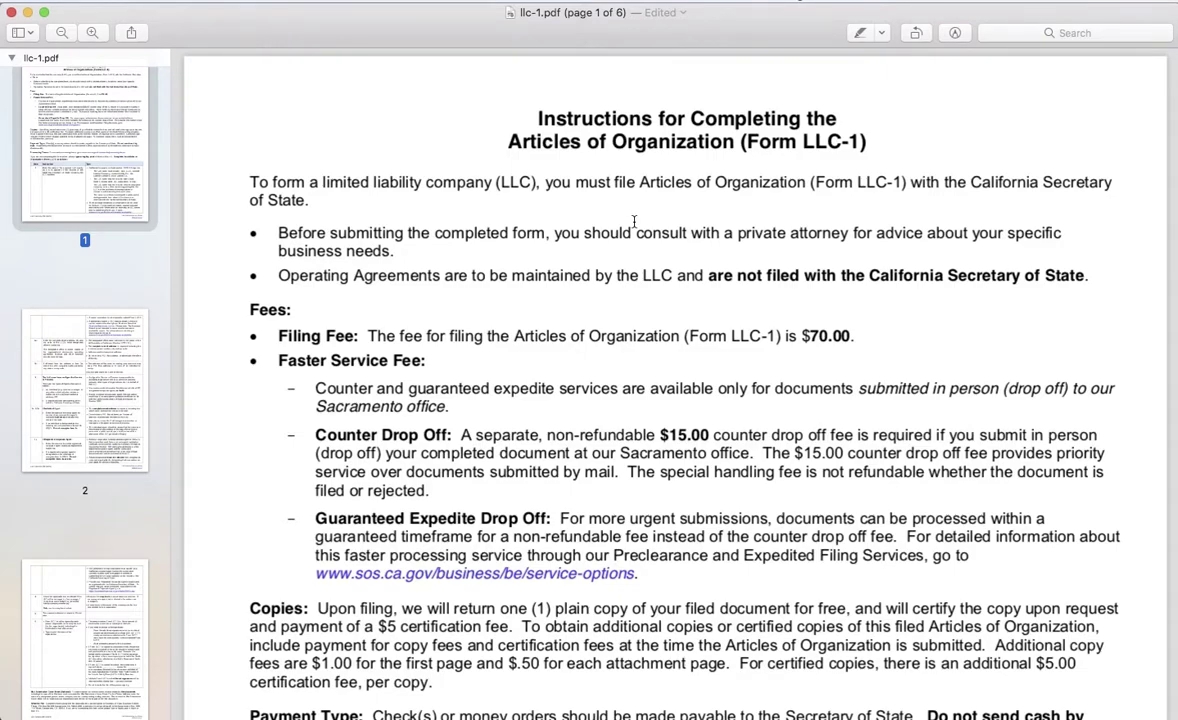
pyautogui.scroll(-20, 634, 221)
pyautogui.scroll(-20, 634, 221)
pyautogui.scroll(-20, 634, 221)
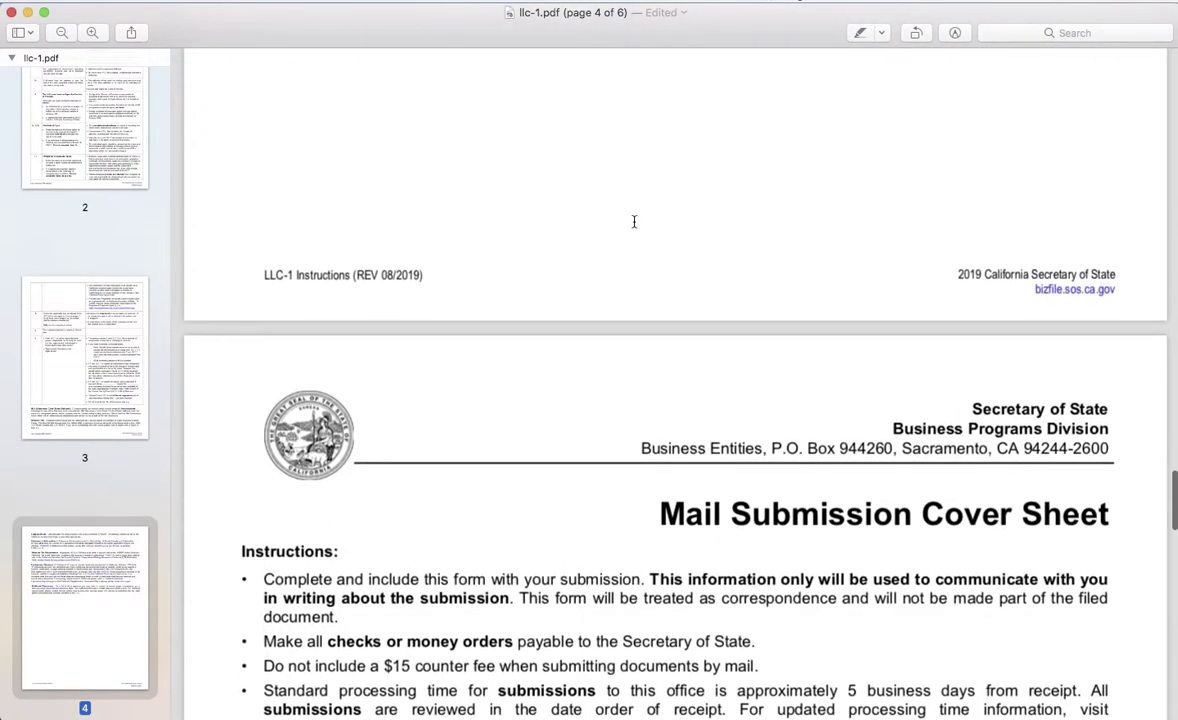
pyautogui.scroll(-20, 634, 221)
pyautogui.scroll(10, 634, 221)
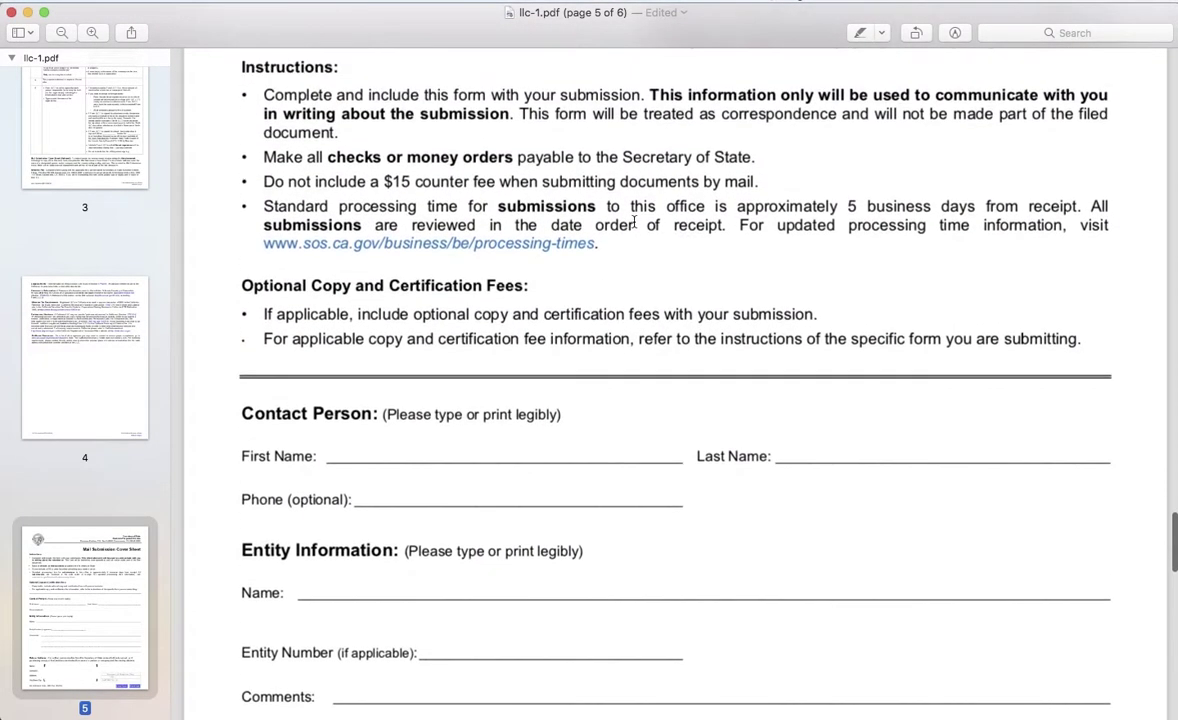
pyautogui.scroll(1, 634, 221)
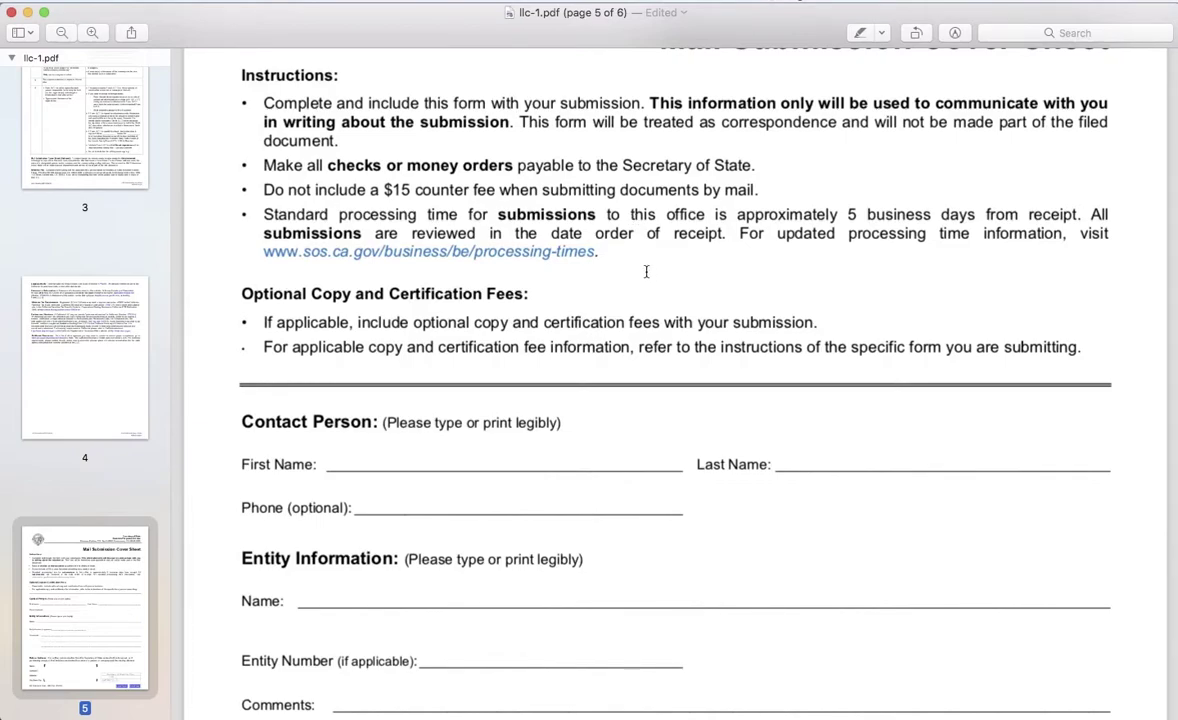
# - Fill the Contact Person First Name, Last Name and Phone fields, fixing a mistyped phone digit
pyautogui.click(544, 453)
pyautogui.write('John')
pyautogui.press('Tab')
pyautogui.write('Doe')
pyautogui.press('Tab')
pyautogui.write('(3')
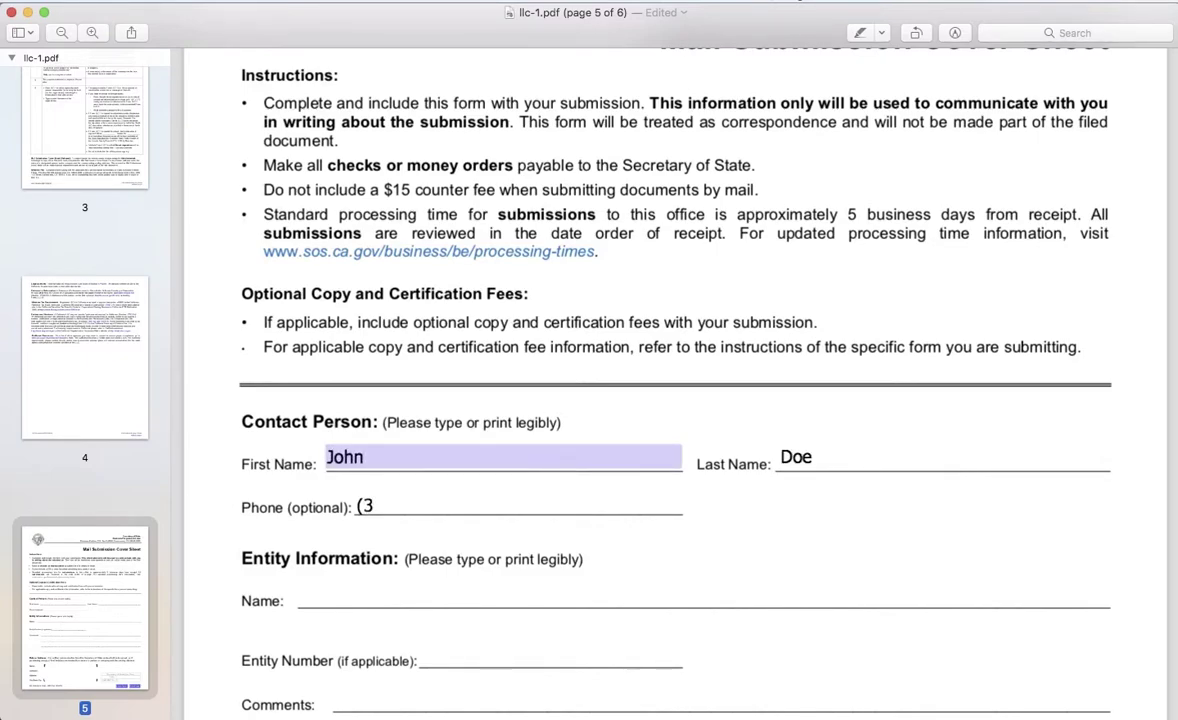
pyautogui.press('BackSpace')
pyautogui.write('213) 555-')
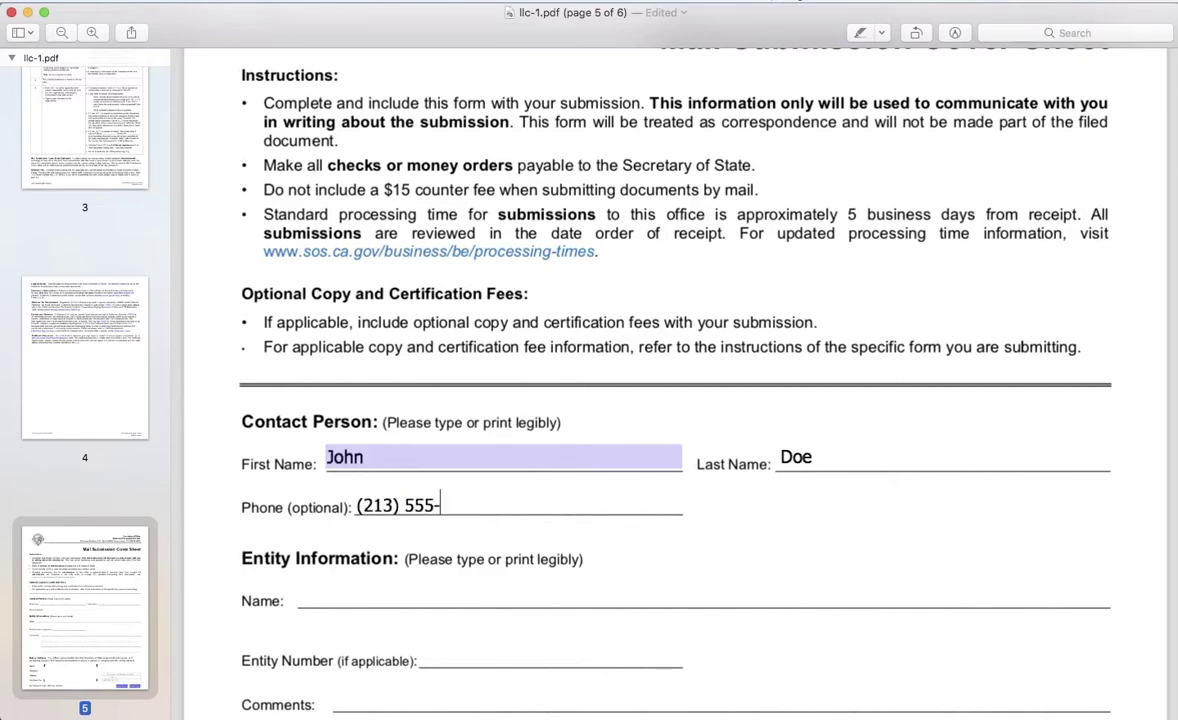
pyautogui.write('5555')
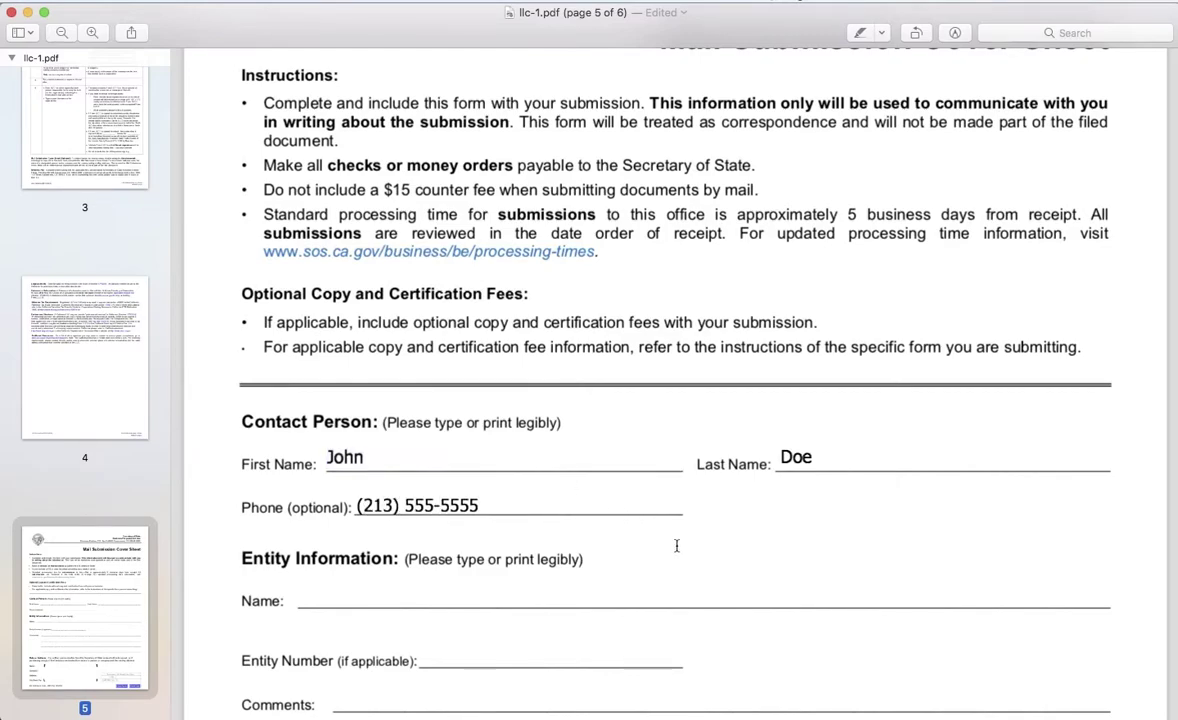
pyautogui.scroll(-2, 677, 546)
pyautogui.scroll(-1, 676, 546)
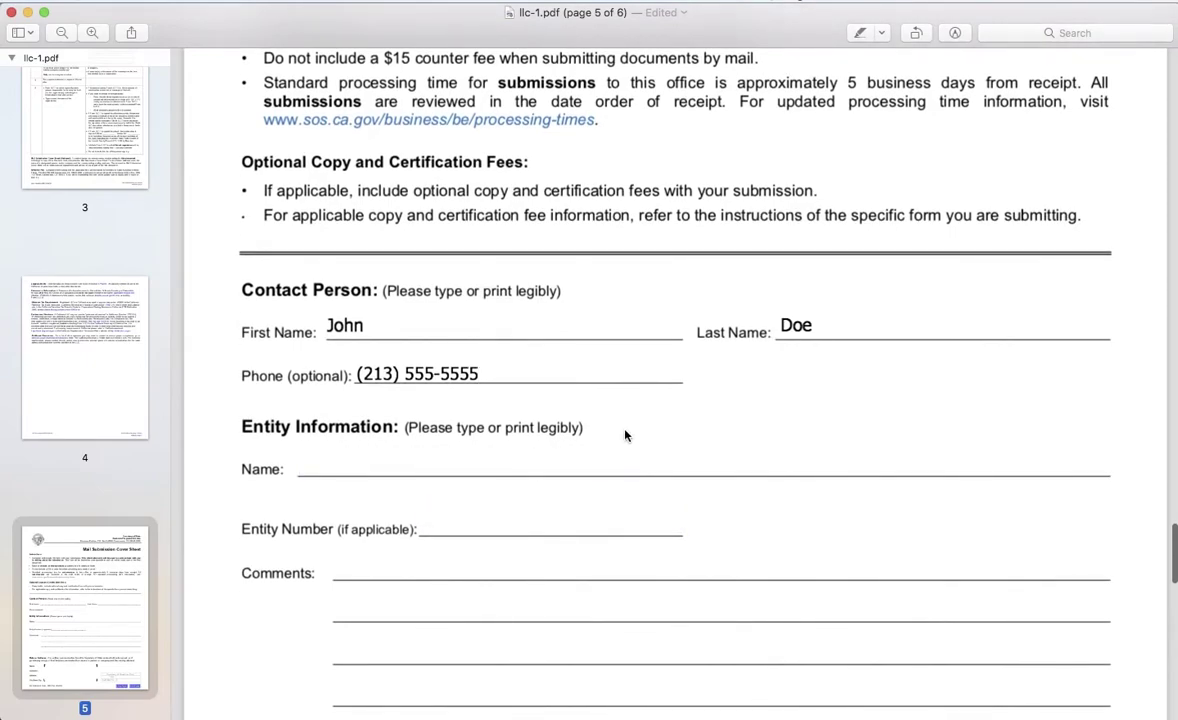
# - Enter the contact's full name, street address and city/state/zip in the cover sheet's Return Address fields
pyautogui.scroll(-6, 625, 430)
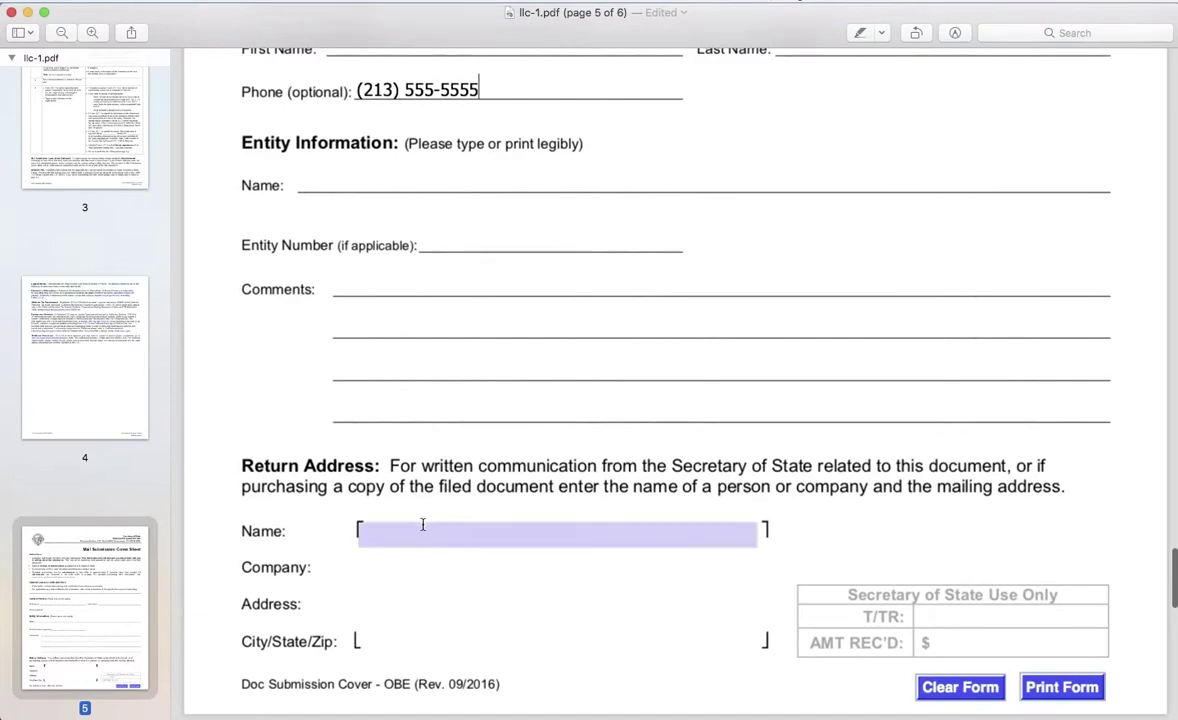
pyautogui.click(421, 527)
pyautogui.write('John Doe')
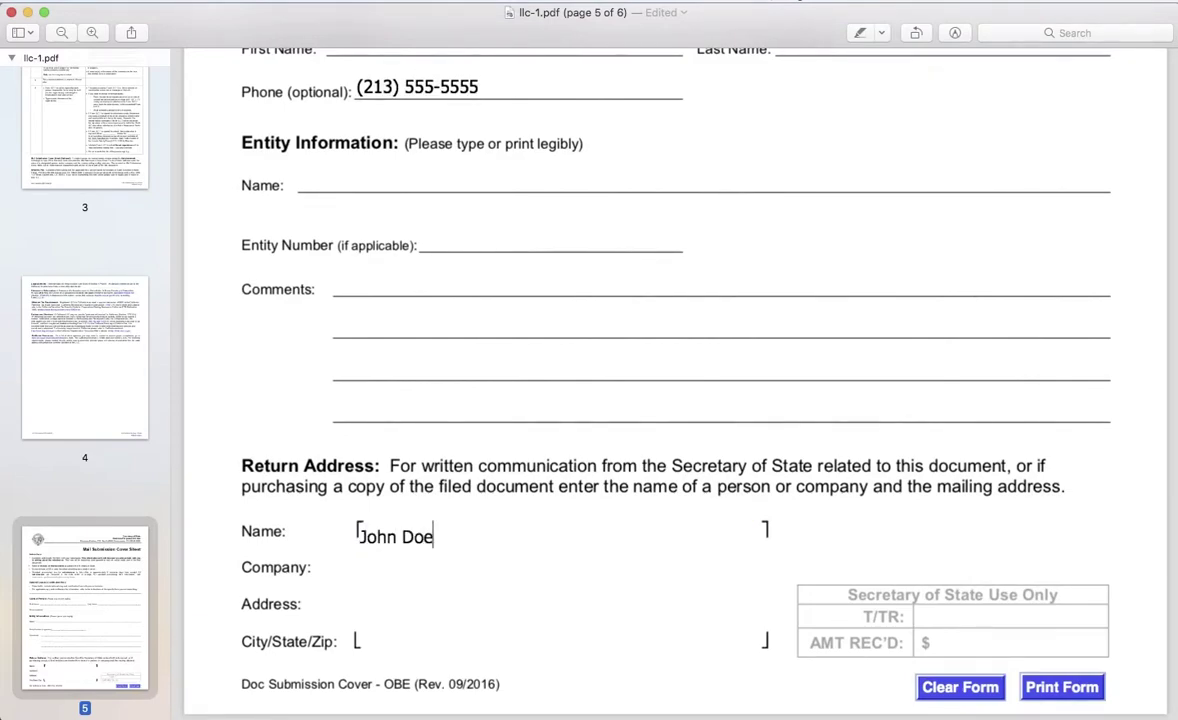
pyautogui.press('Tab')
pyautogui.press('Tab')
pyautogui.write('555')
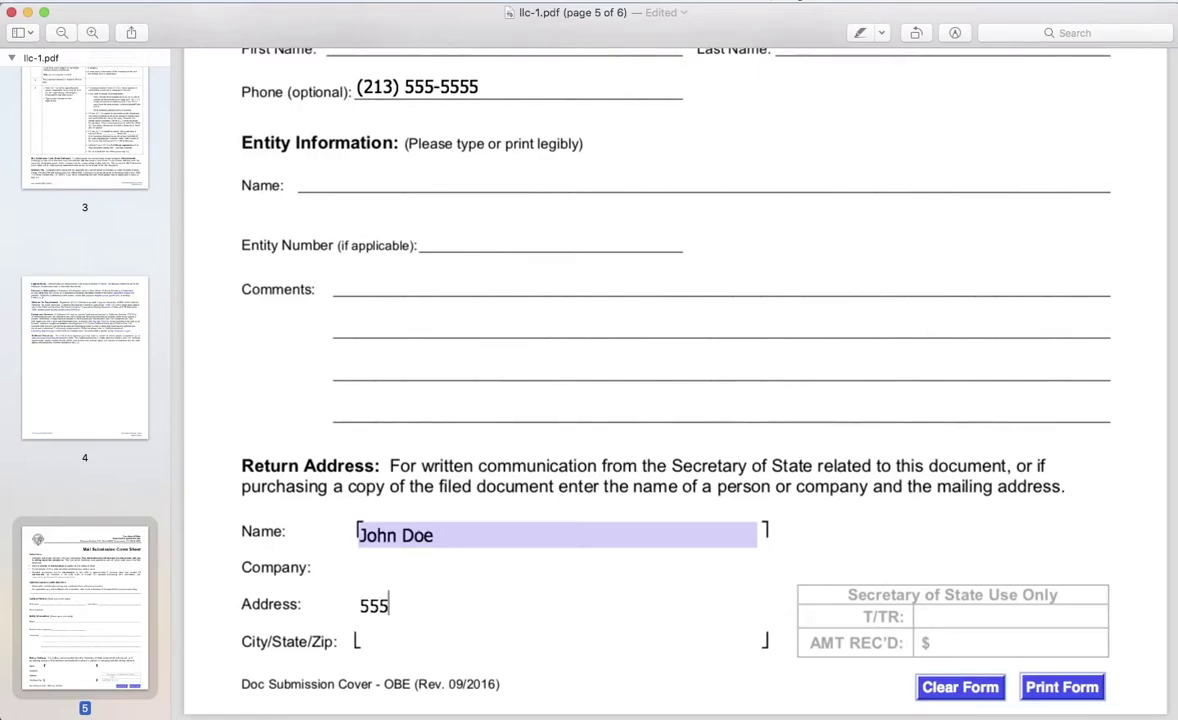
pyautogui.write(' Straight Street')
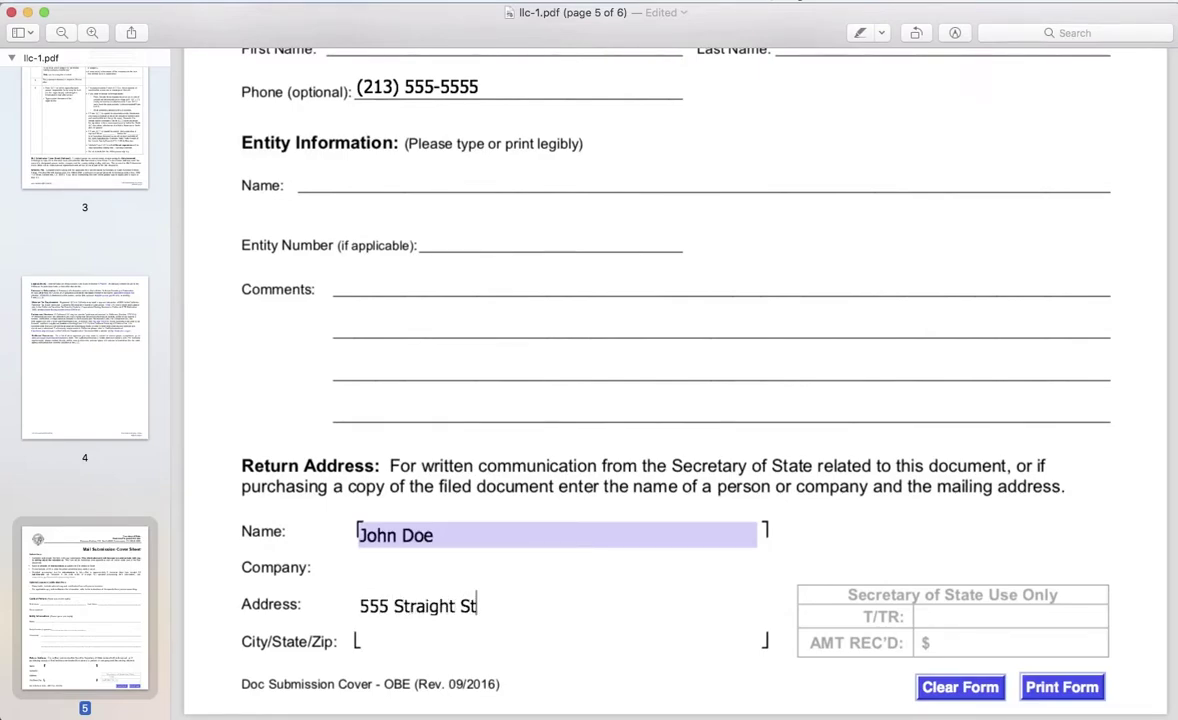
pyautogui.press('Tab')
pyautogui.write('Los A')
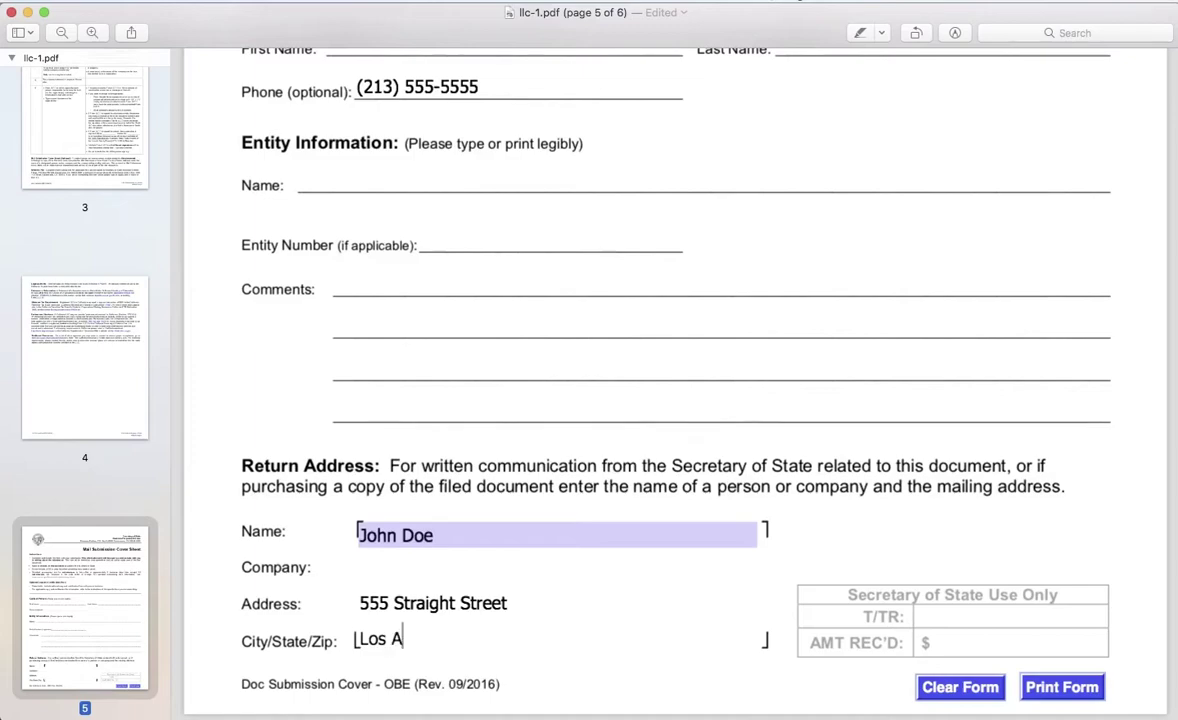
pyautogui.write('ngeles, California')
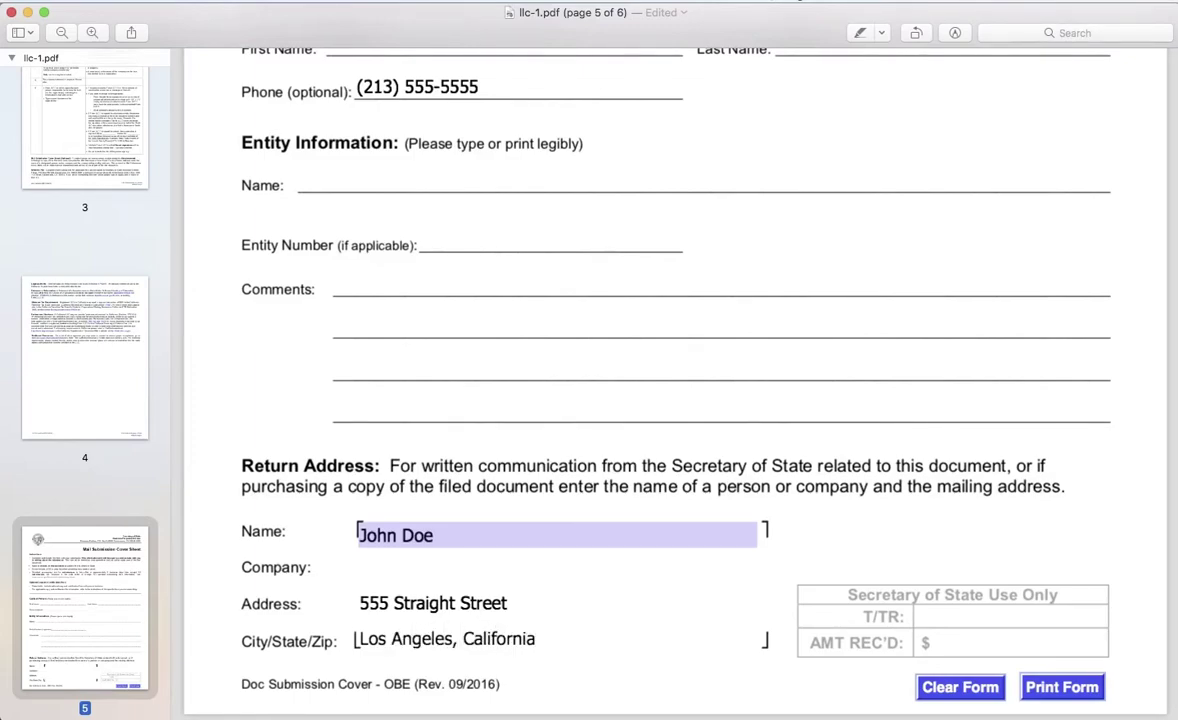
pyautogui.write(' 90038')
pyautogui.click(986, 536)
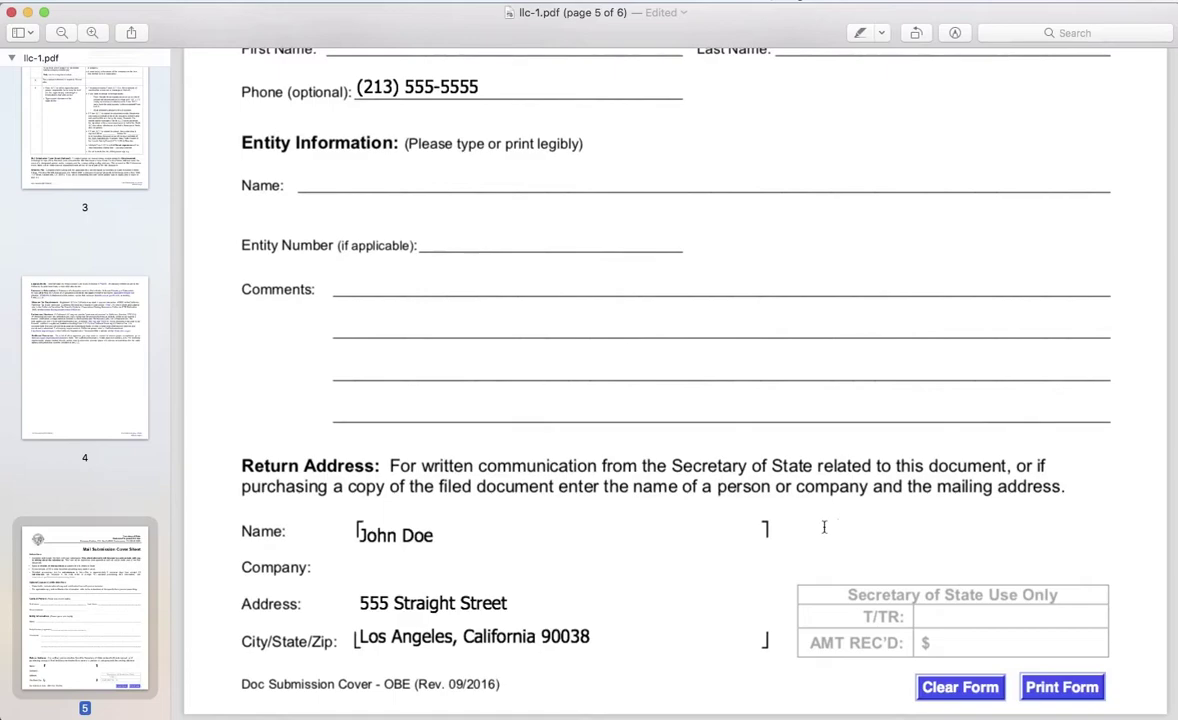
# - Scroll down to the Articles of Organization form on page 6
pyautogui.scroll(-2, 796, 531)
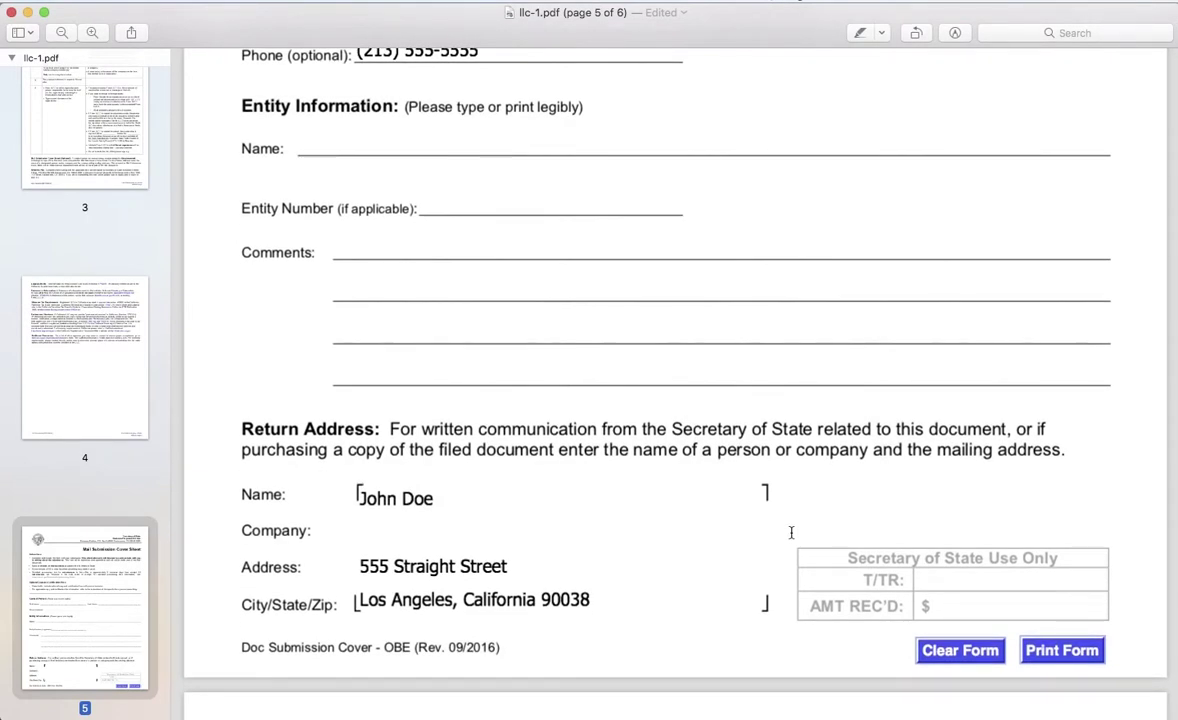
pyautogui.scroll(-1, 791, 532)
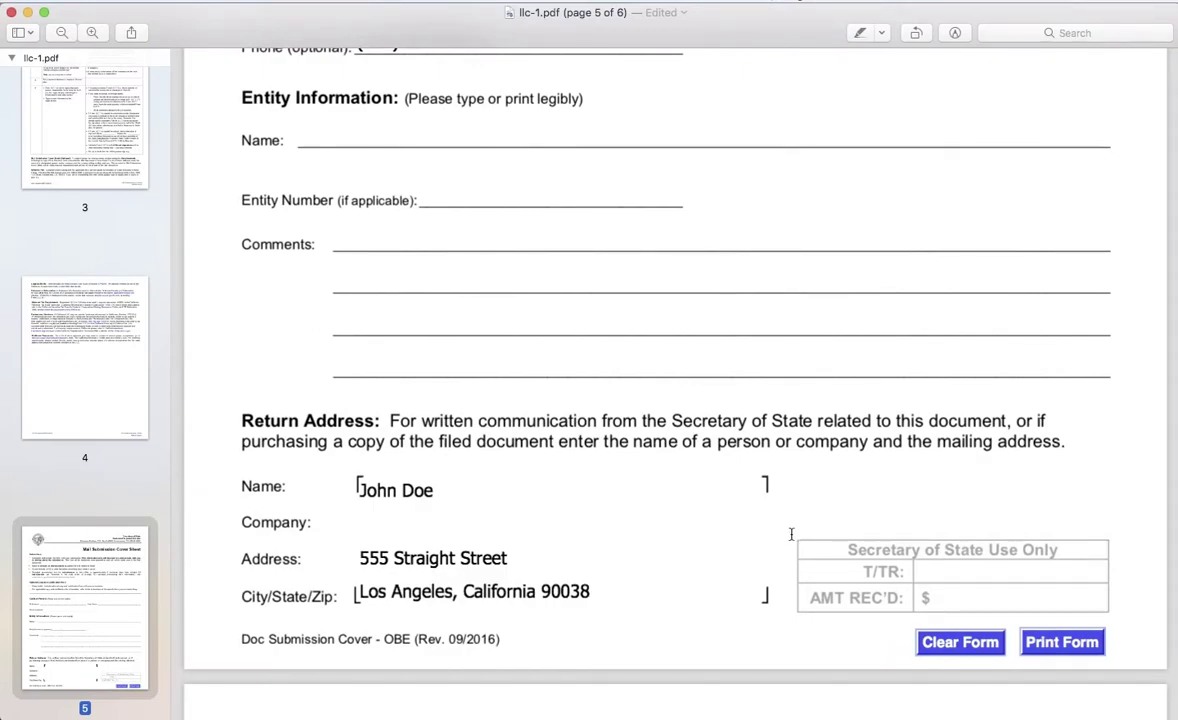
pyautogui.scroll(-10, 791, 534)
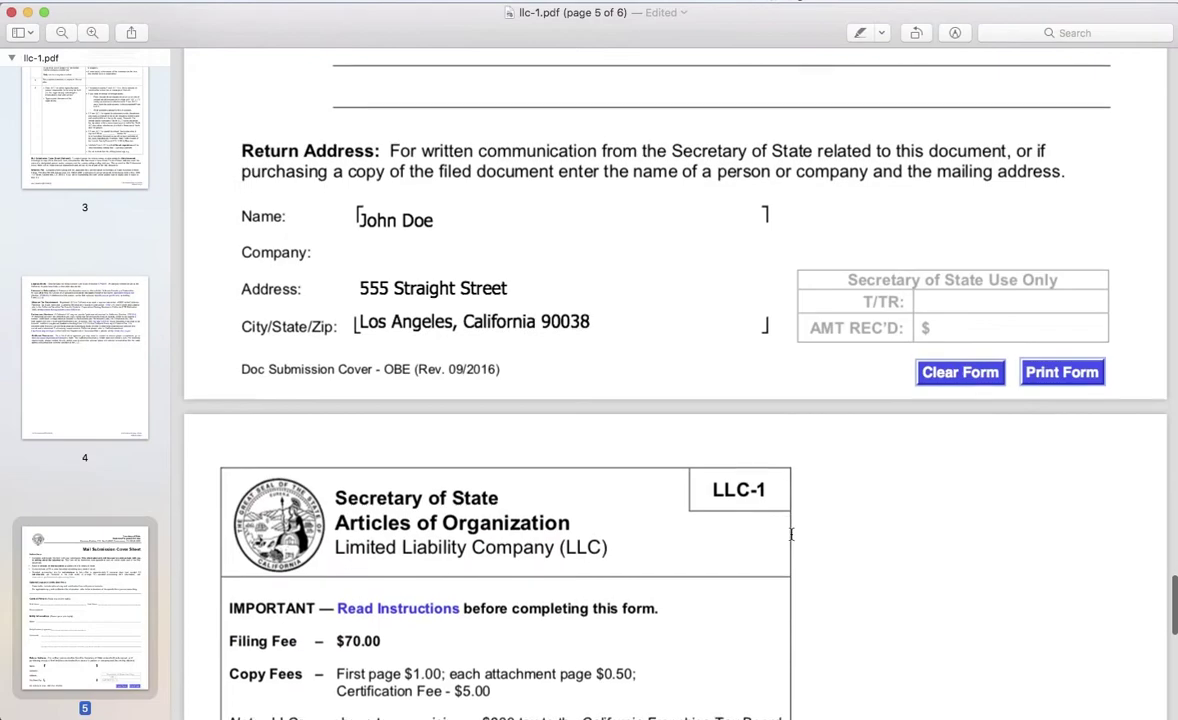
# - Enter 'Acme, LLC' as the Limited Liability Company Name in item 1
pyautogui.scroll(-4, 791, 534)
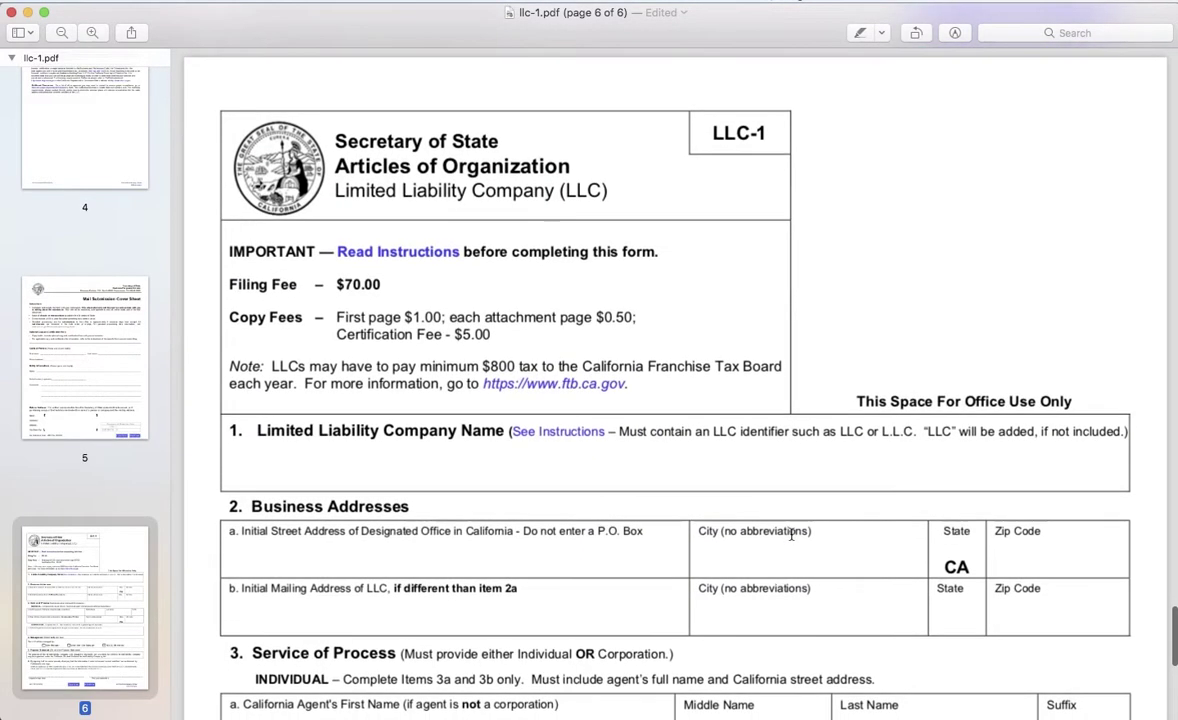
pyautogui.click(693, 484)
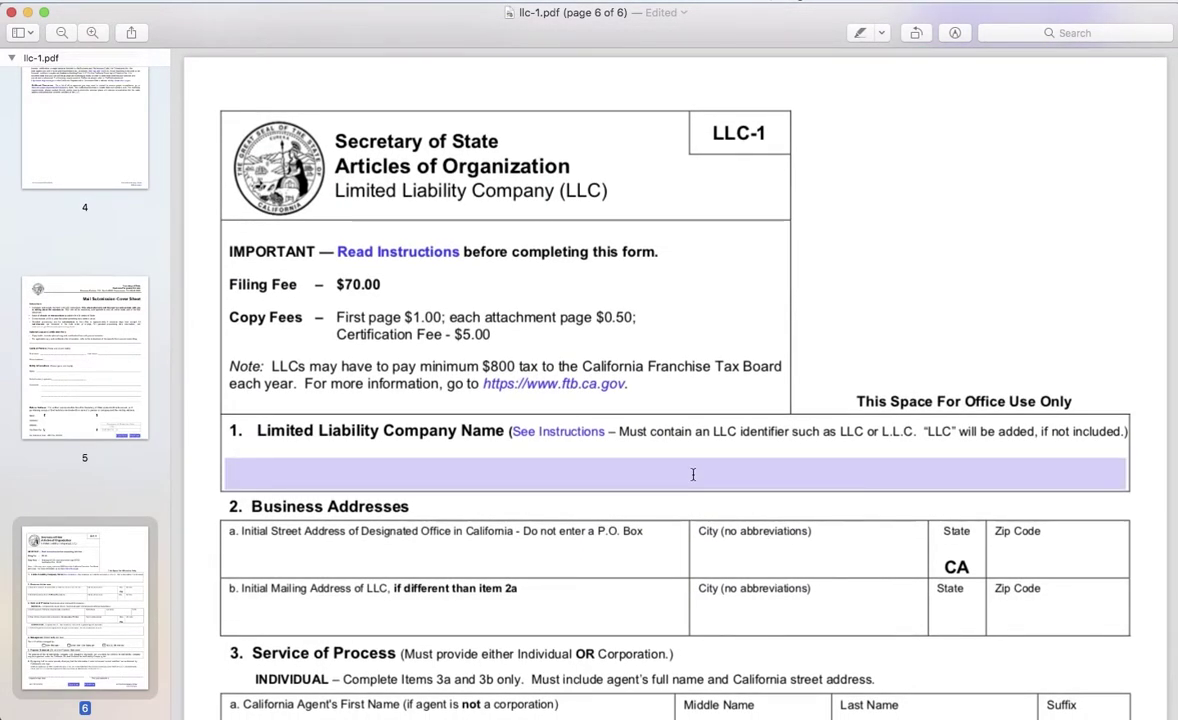
pyautogui.write('Acme')
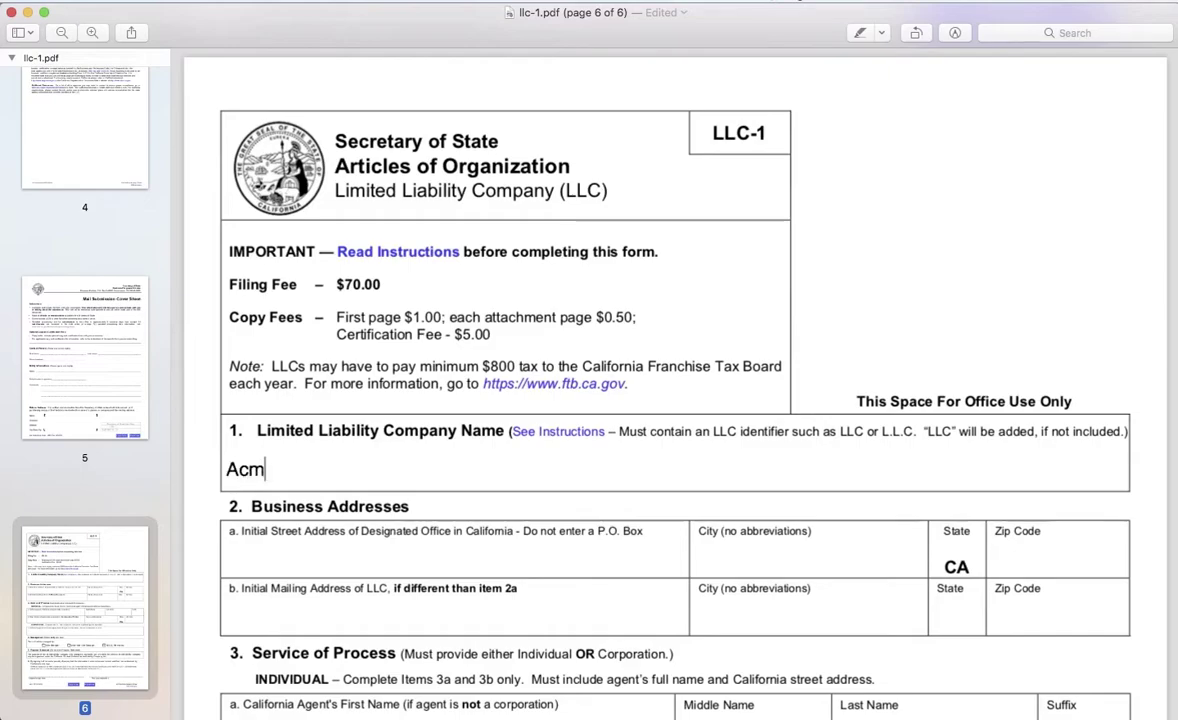
pyautogui.press('BackSpace')
pyautogui.write(', LLC')
pyautogui.moveTo(713, 431); pyautogui.dragTo(955, 431)
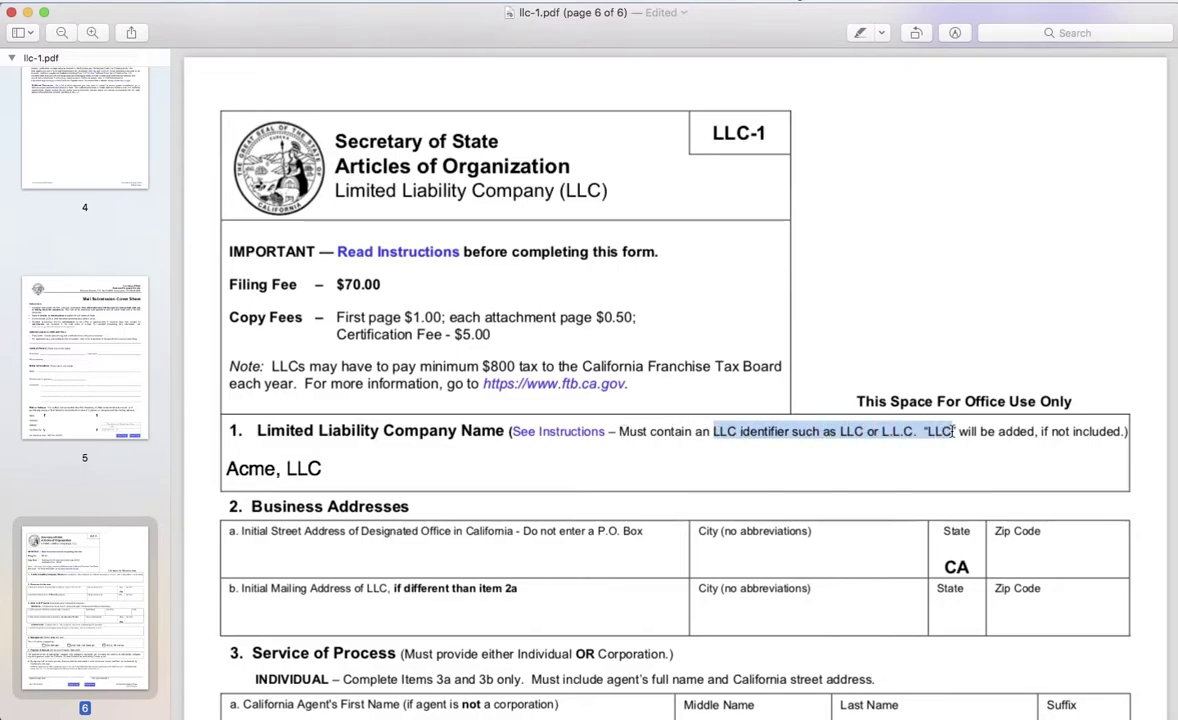
pyautogui.click(922, 430)
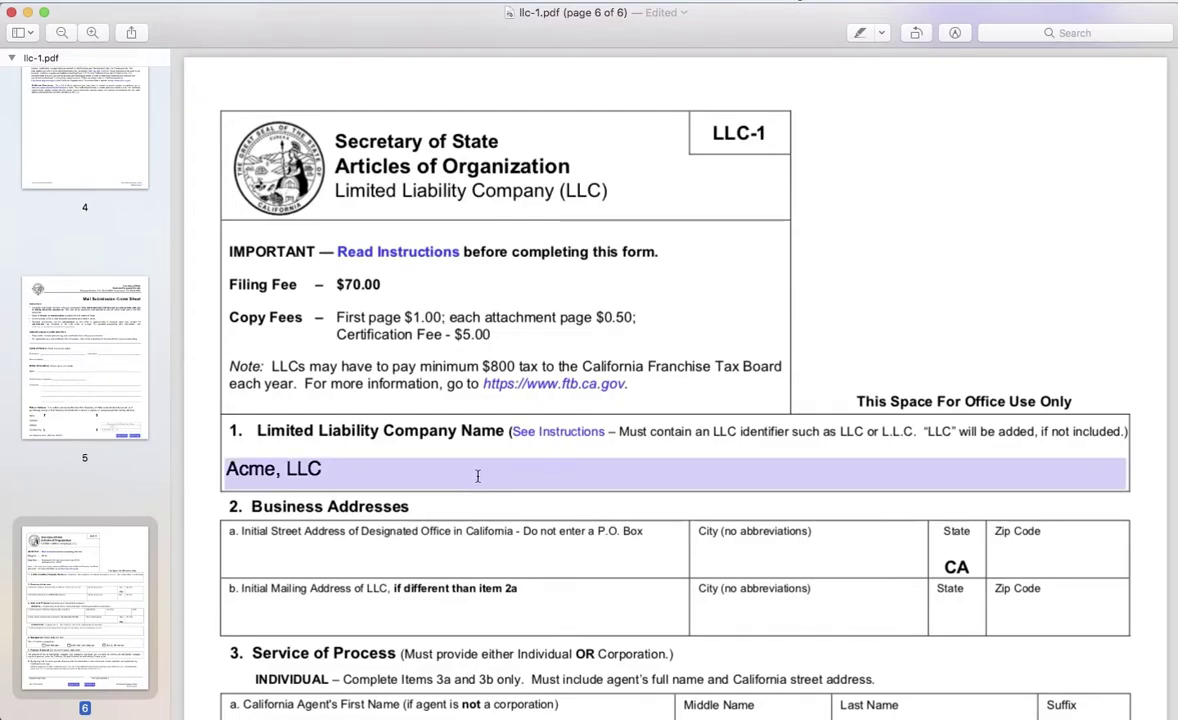
# - Enter the designated office street and city in item 2a, moving to the Zip Code field beside state CA
pyautogui.click(426, 558)
pyautogui.write('1234')
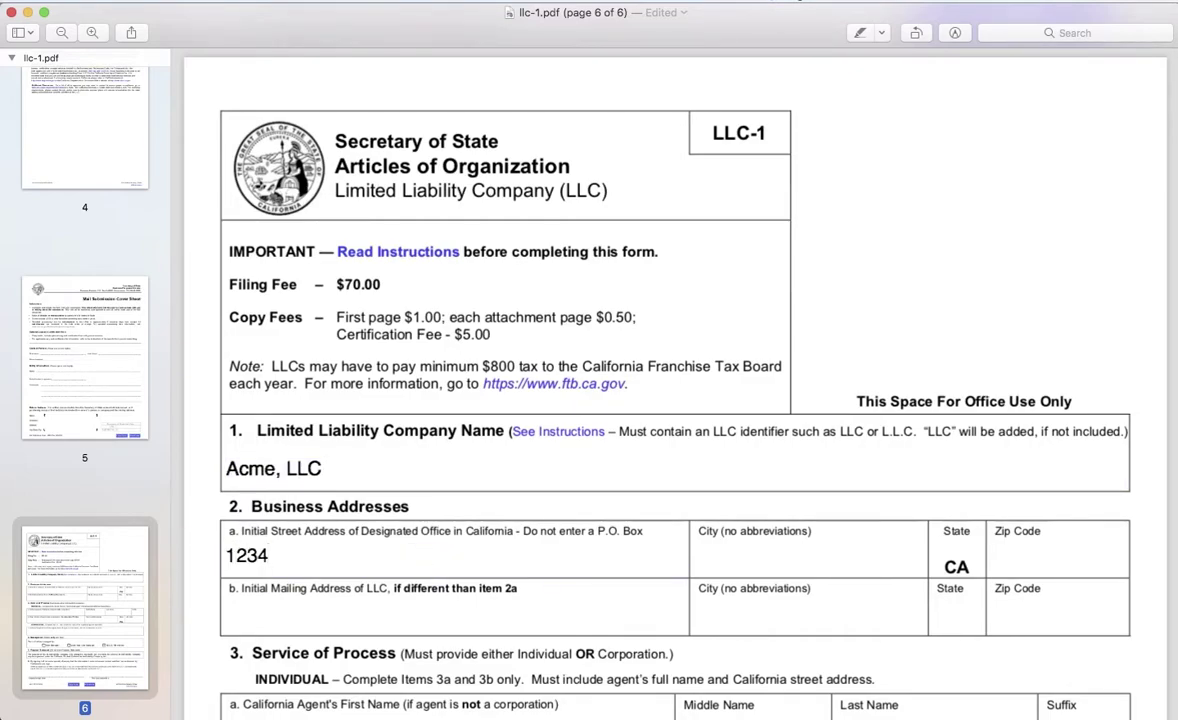
pyautogui.write(' Main Street')
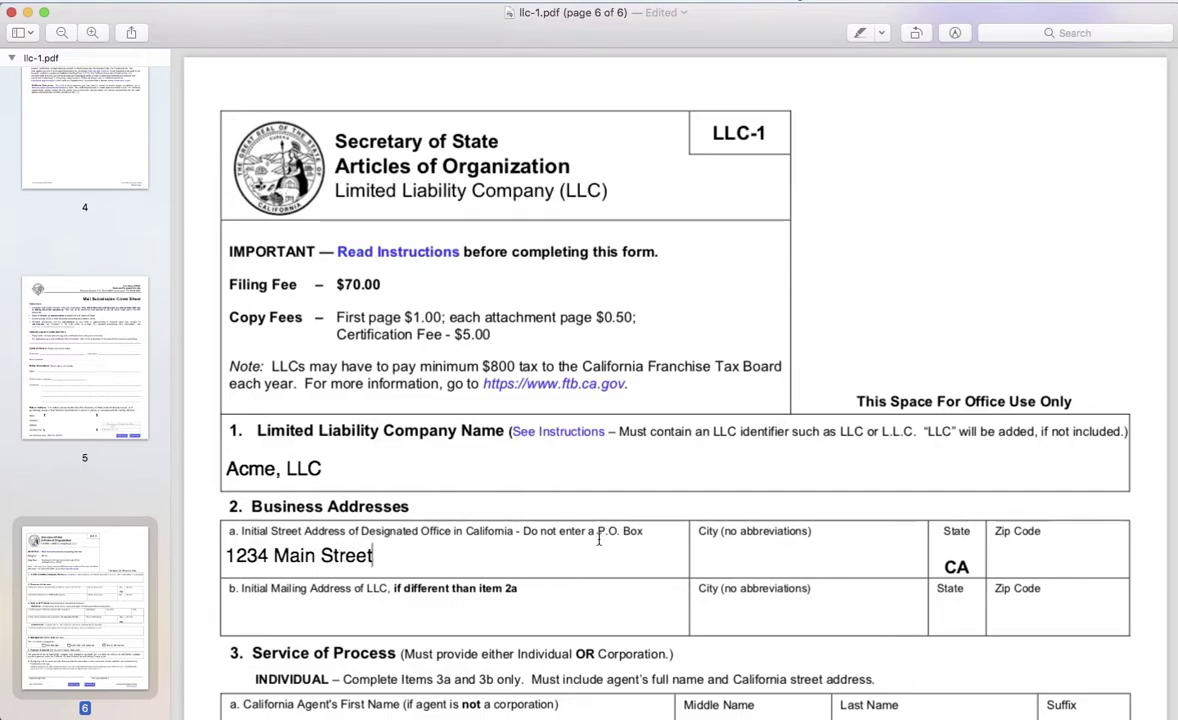
pyautogui.moveTo(644, 531); pyautogui.dragTo(512, 560)
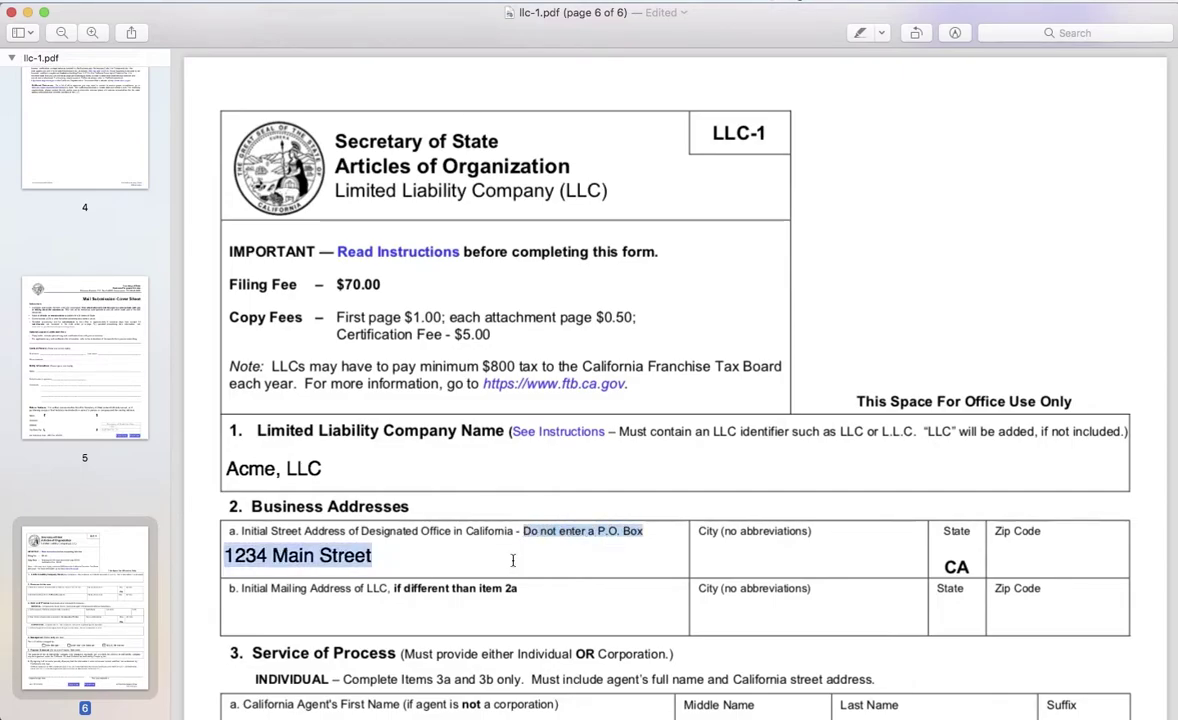
pyautogui.click(774, 566)
pyautogui.write('Los Angele')
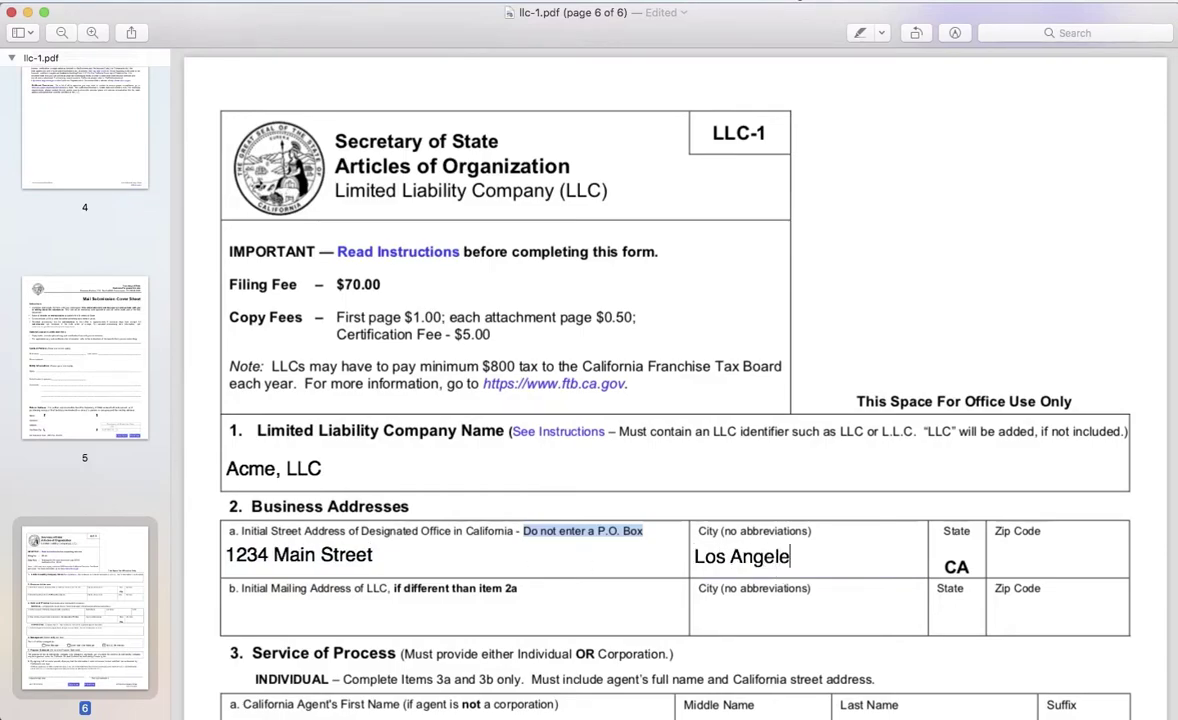
pyautogui.write('s')
pyautogui.press('Tab')
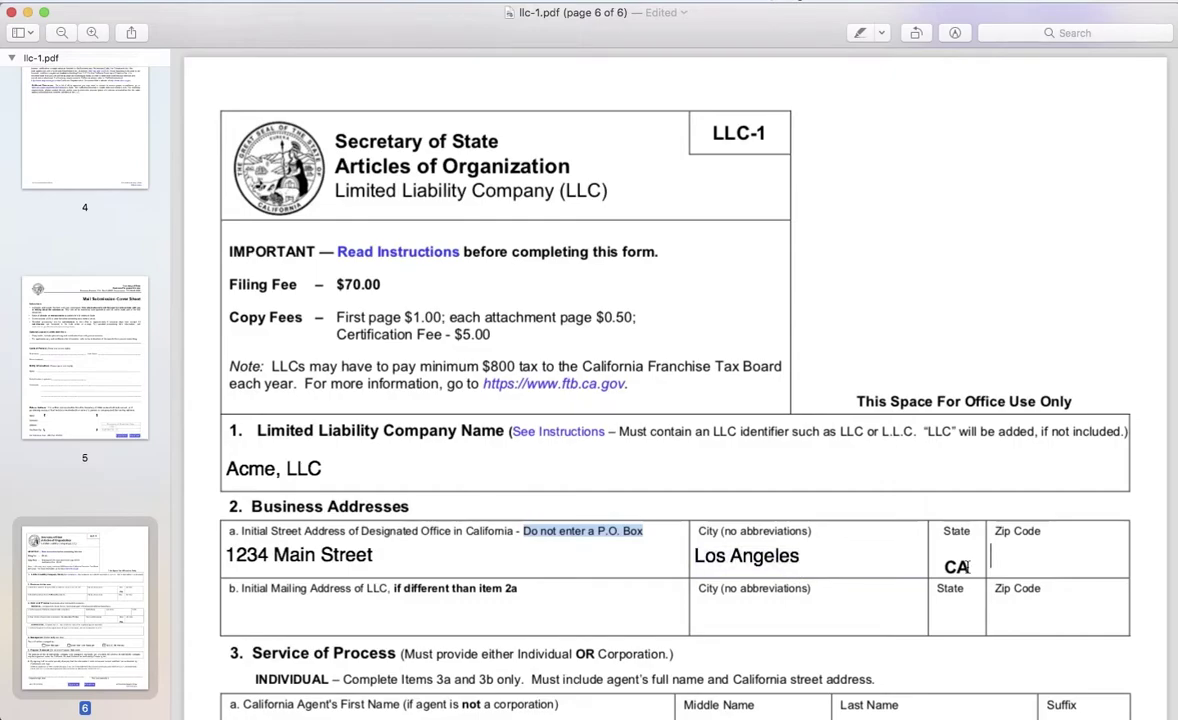
pyautogui.doubleClick(965, 566)
pyautogui.click(1018, 562)
# - Enter the designated office's zip code and scroll down to item 3
pyautogui.write('90038')
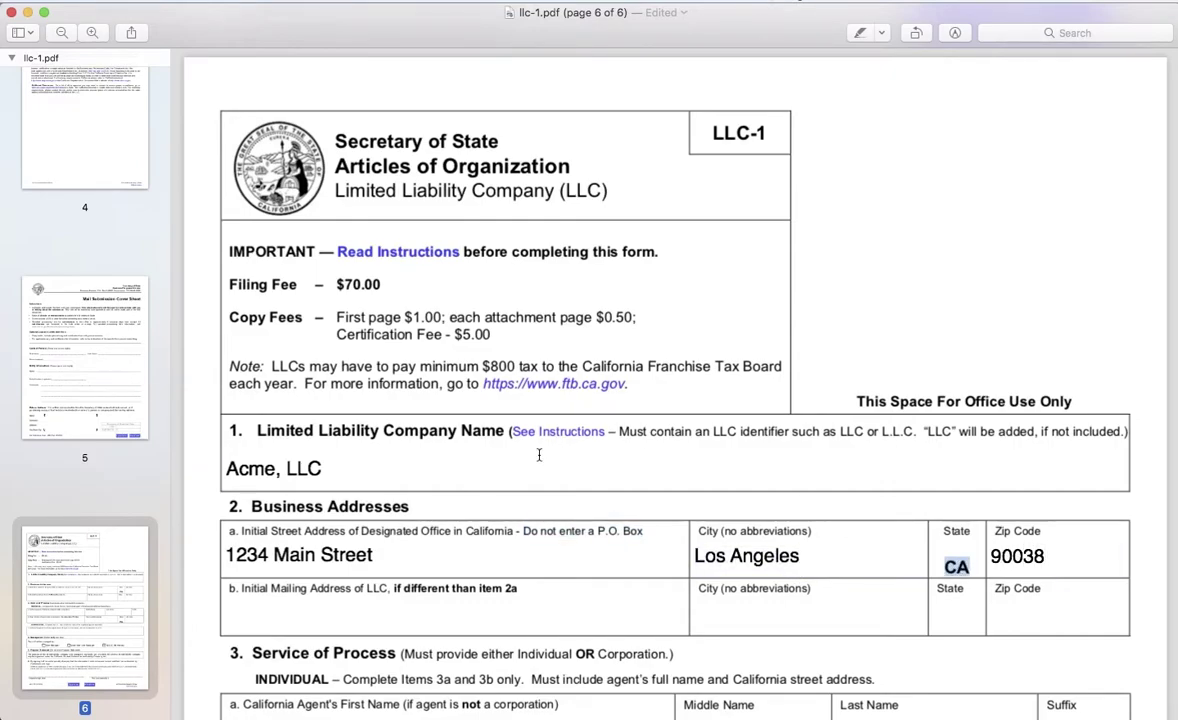
pyautogui.scroll(-2, 539, 455)
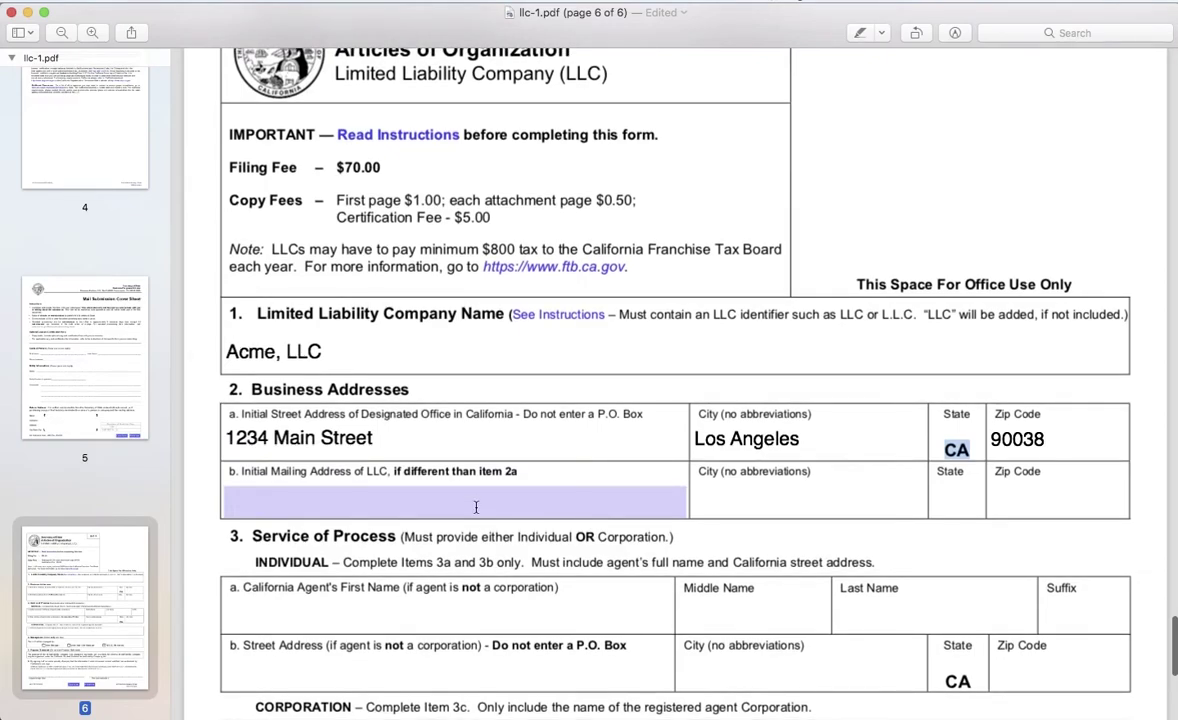
pyautogui.scroll(-2, 420, 450)
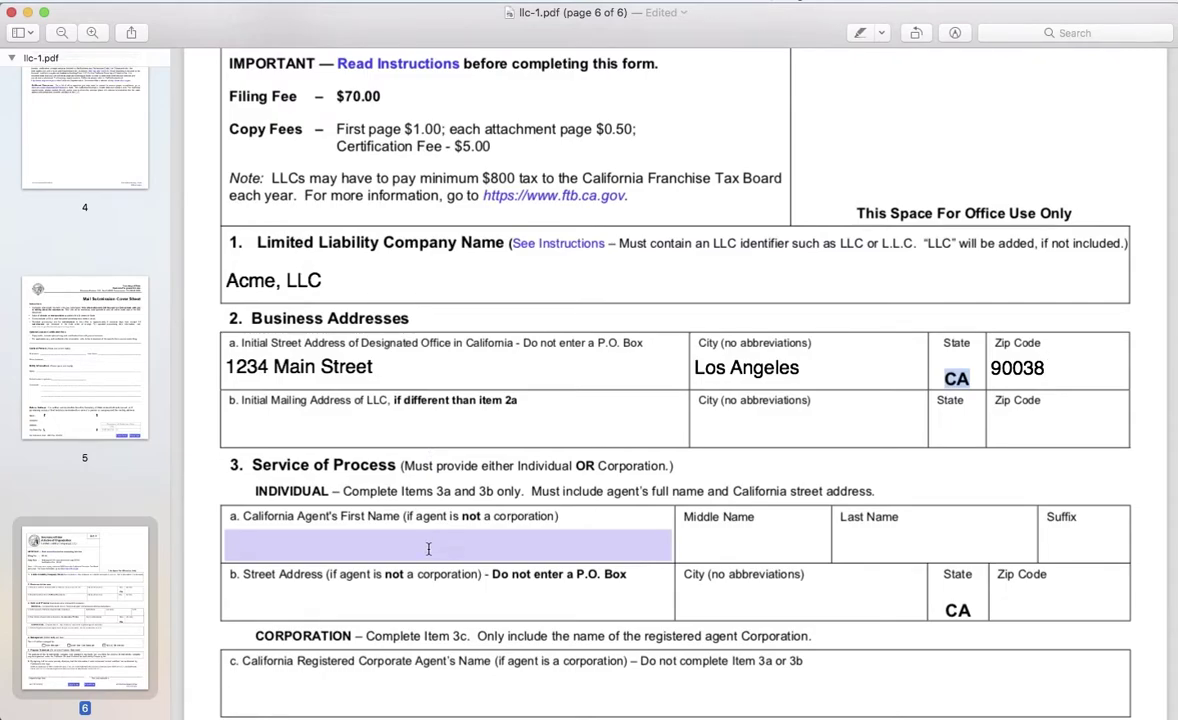
# - Fill in the agent's first name, last name, street address, city and zip code in item 3
pyautogui.click(428, 548)
pyautogui.scroll(-1, 428, 540)
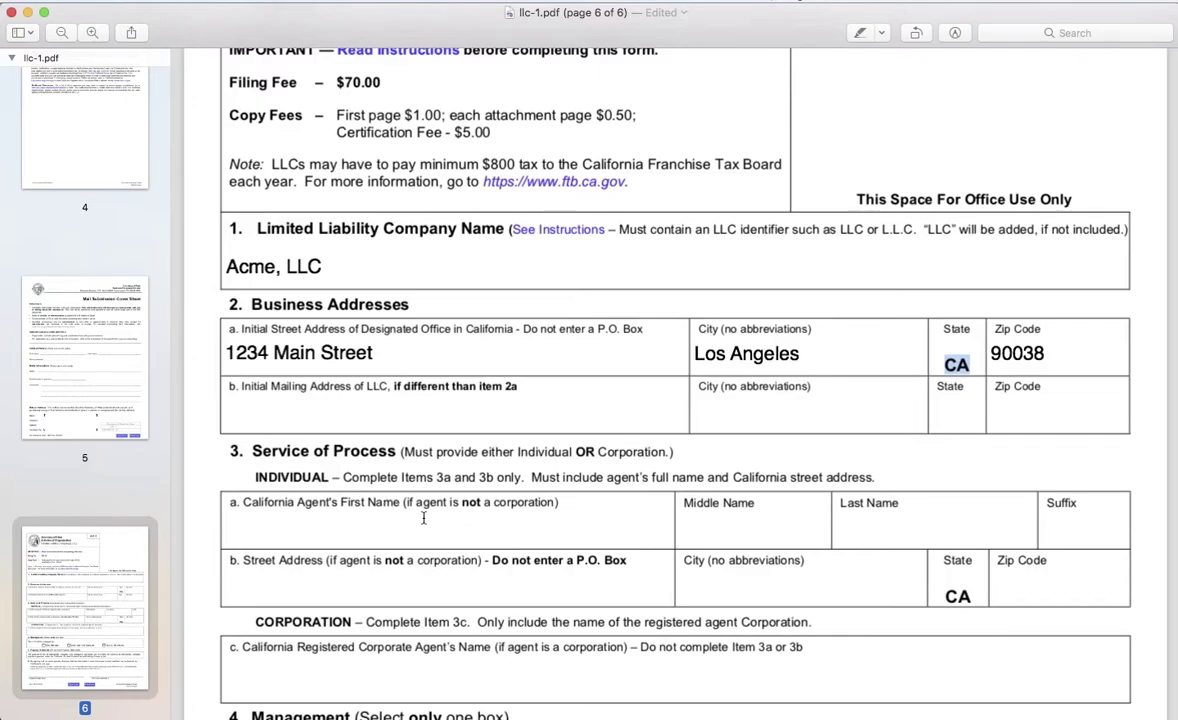
pyautogui.write('John')
pyautogui.press('Tab')
pyautogui.press('Tab')
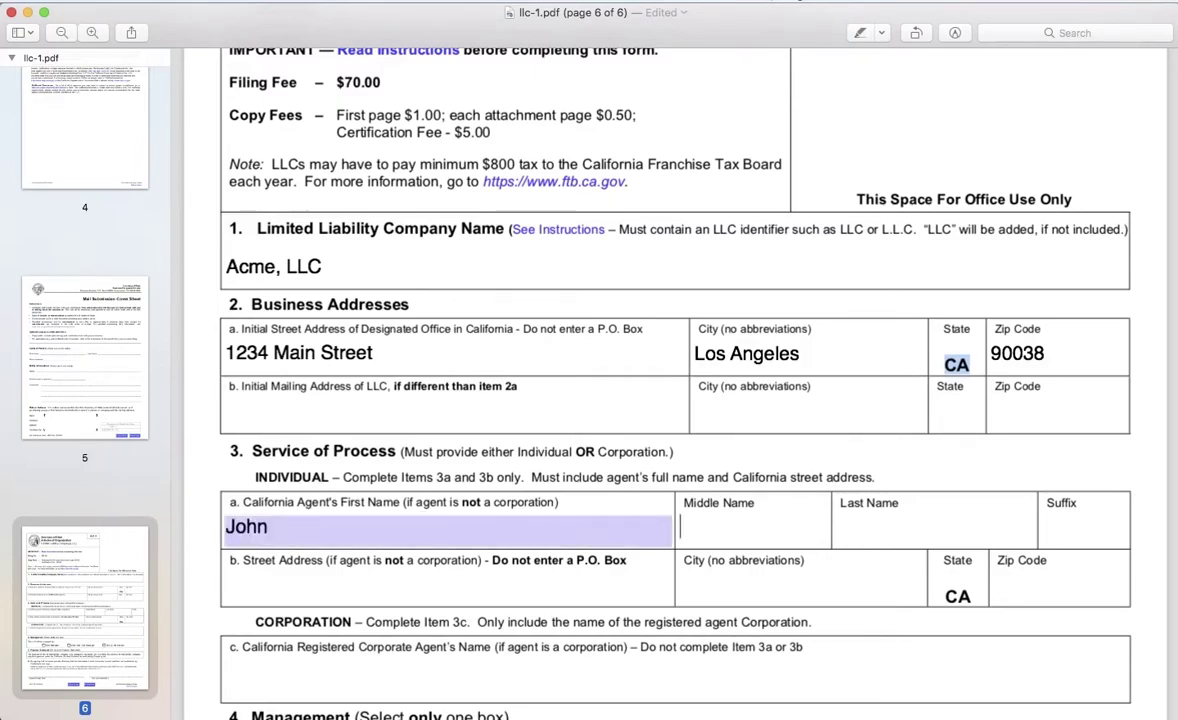
pyautogui.write('Doe')
pyautogui.press('Tab')
pyautogui.press('Tab')
pyautogui.write('555 St')
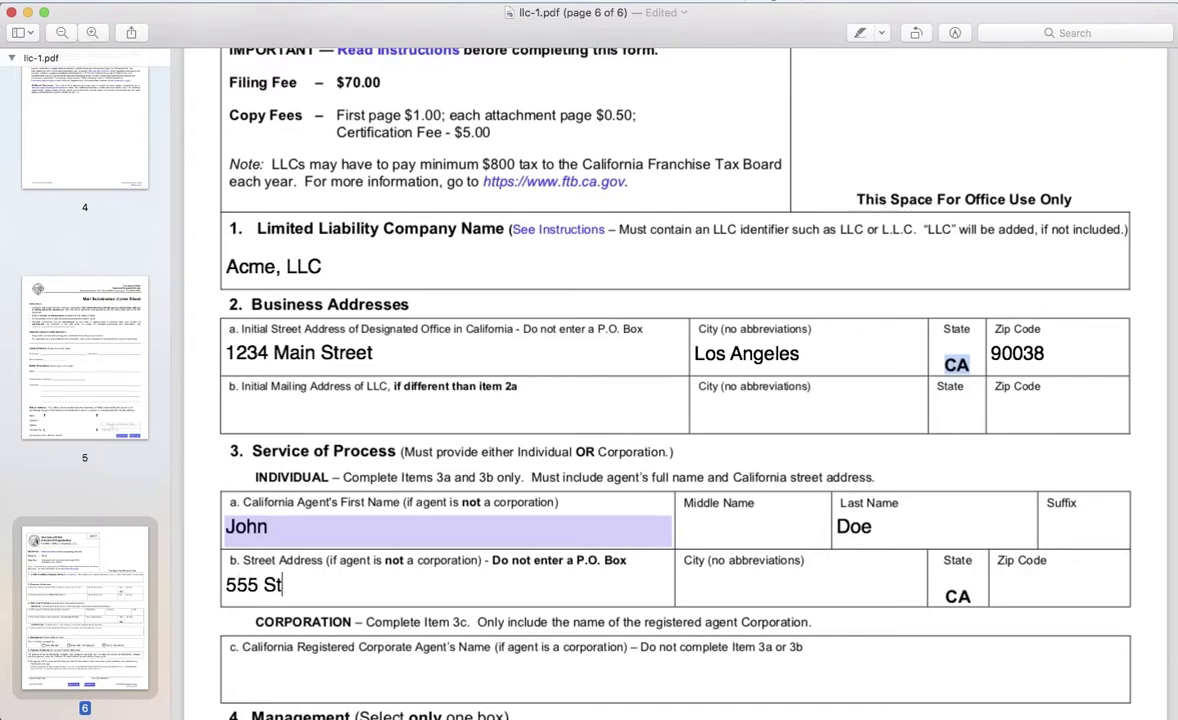
pyautogui.write('raight Street')
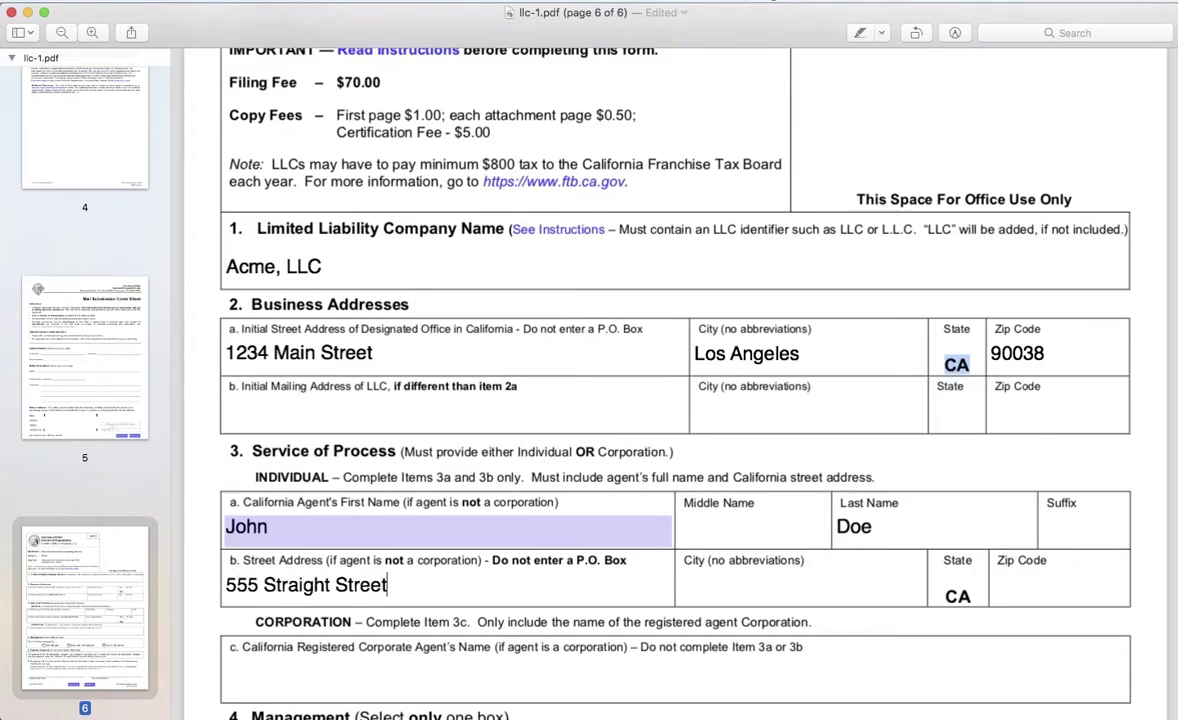
pyautogui.press('Tab')
pyautogui.write('Los Angeles')
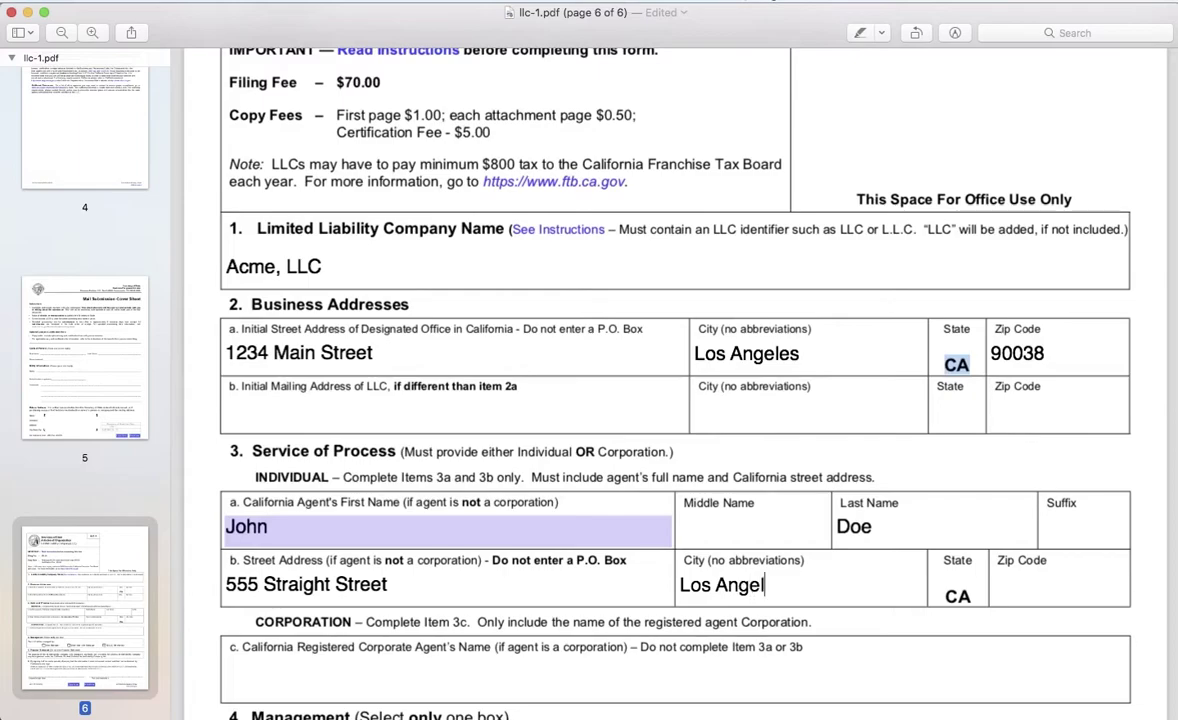
pyautogui.press('Tab')
pyautogui.press('Tab')
pyautogui.write('90038')
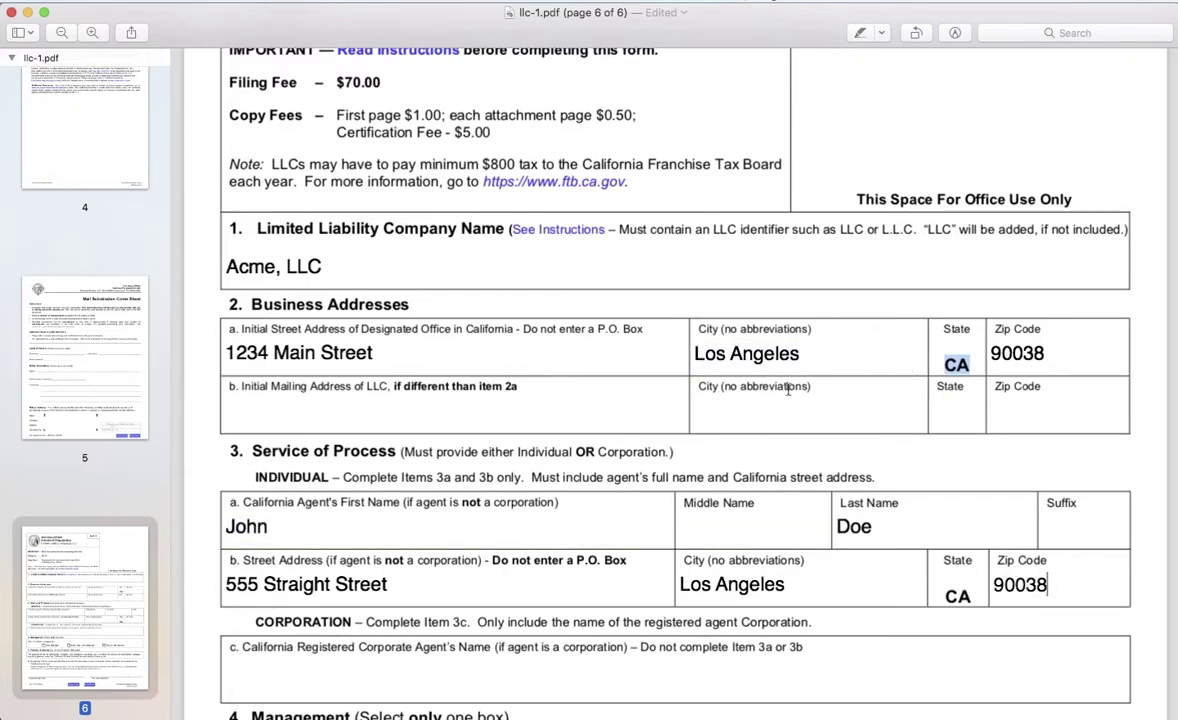
pyautogui.tripleClick(322, 352)
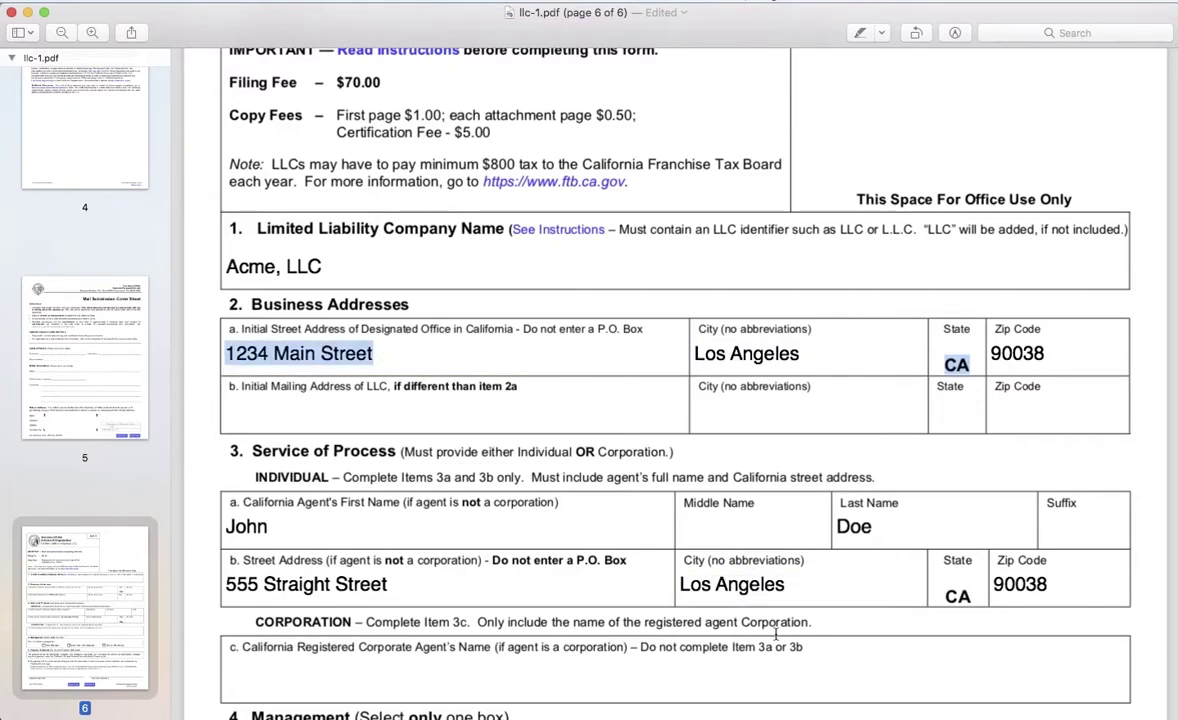
pyautogui.tripleClick(493, 584)
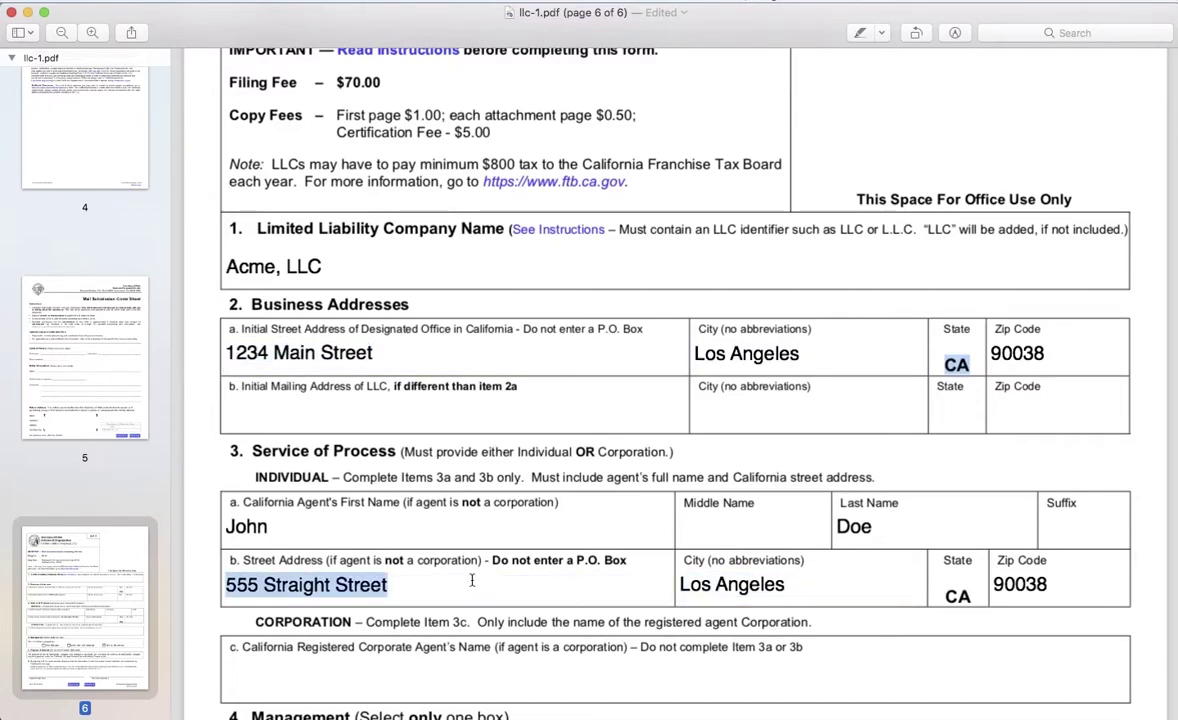
pyautogui.scroll(-3, 631, 453)
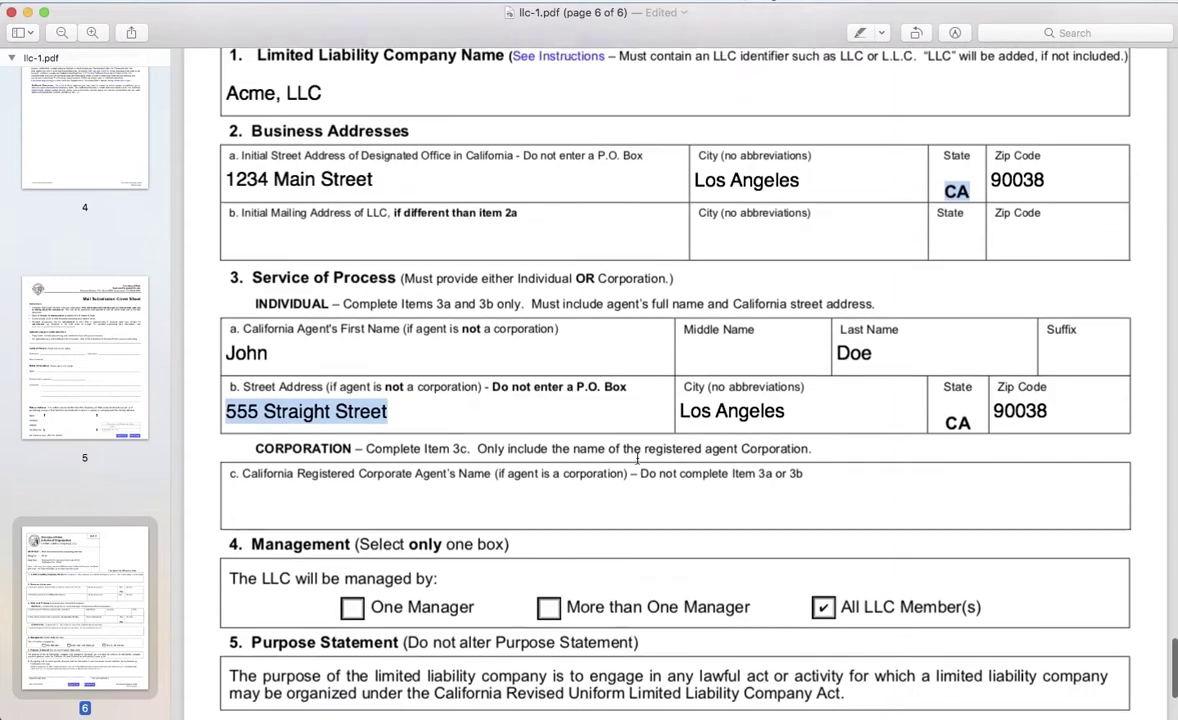
pyautogui.scroll(-2, 631, 453)
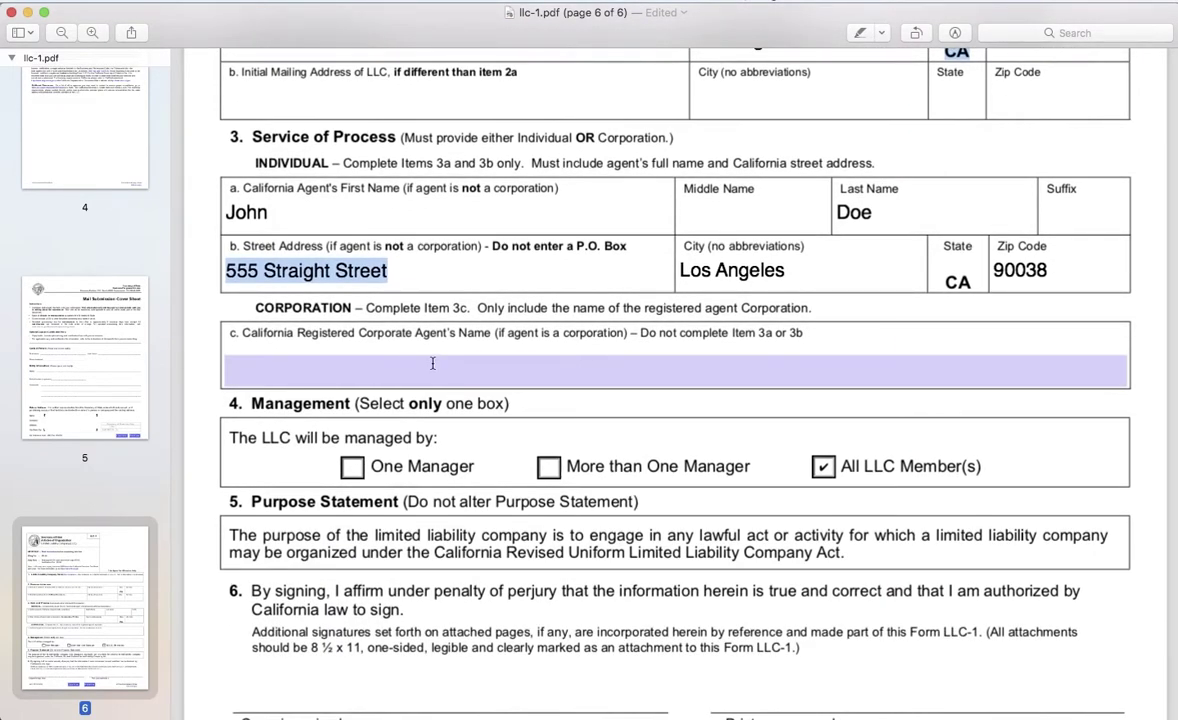
pyautogui.scroll(-1, 433, 364)
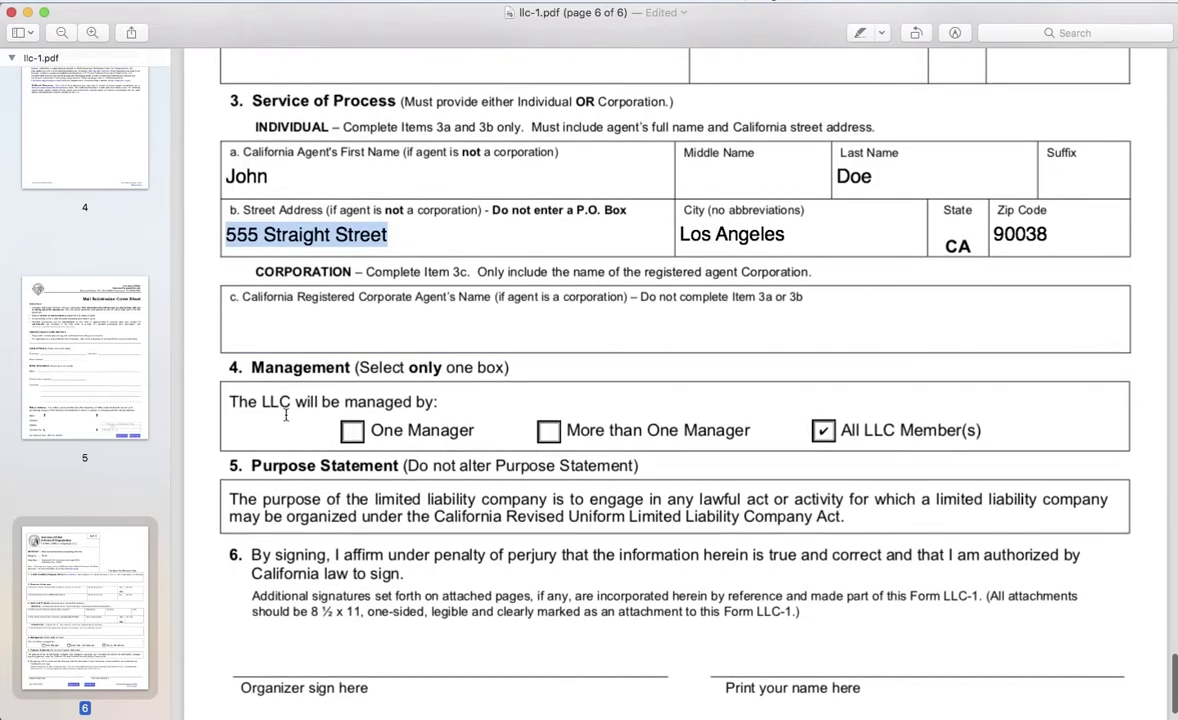
pyautogui.click(481, 415)
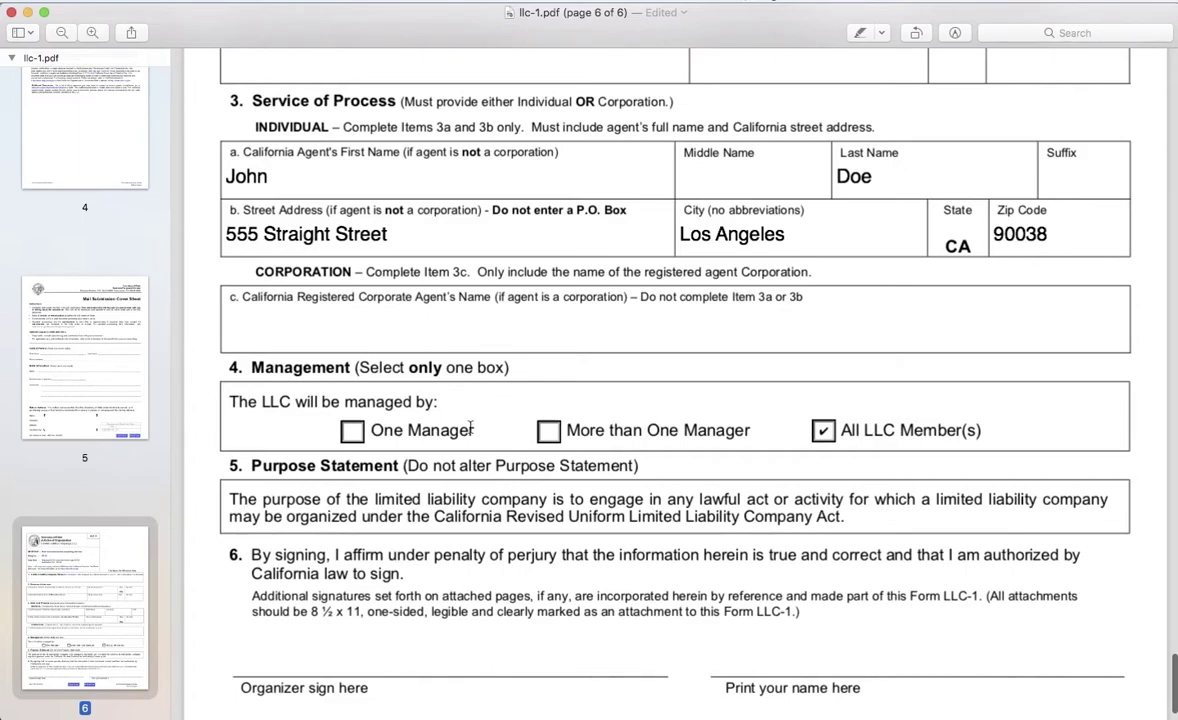
pyautogui.click(352, 430)
pyautogui.click(549, 431)
# - Type the organizer's full name into the 'Print your name here' field, correcting the missing space
pyautogui.scroll(-3, 790, 411)
pyautogui.click(849, 594)
pyautogui.write('JohnDoe')
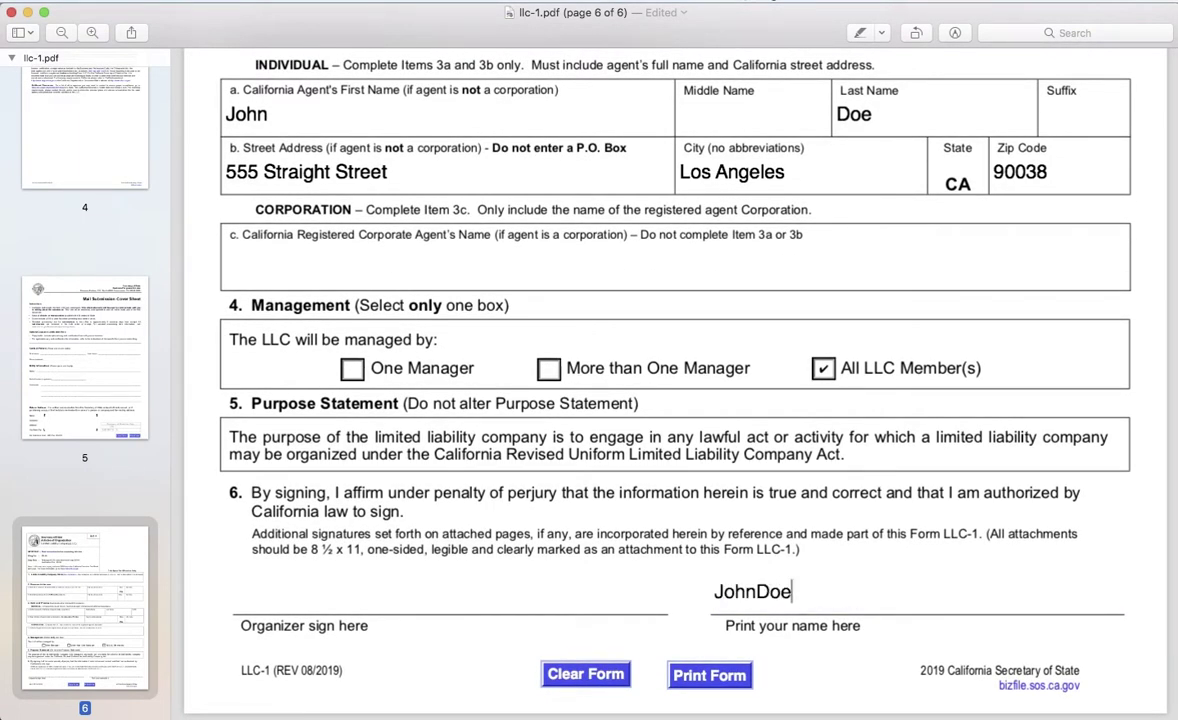
pyautogui.press('BackSpace')
pyautogui.press('BackSpace')
pyautogui.press('BackSpace')
pyautogui.write('Doe')
pyautogui.click(414, 592)
# - Remove the stray text box accidentally added on the signature line, leaving it blank
pyautogui.click(415, 594)
pyautogui.moveTo(404, 594); pyautogui.dragTo(482, 592)
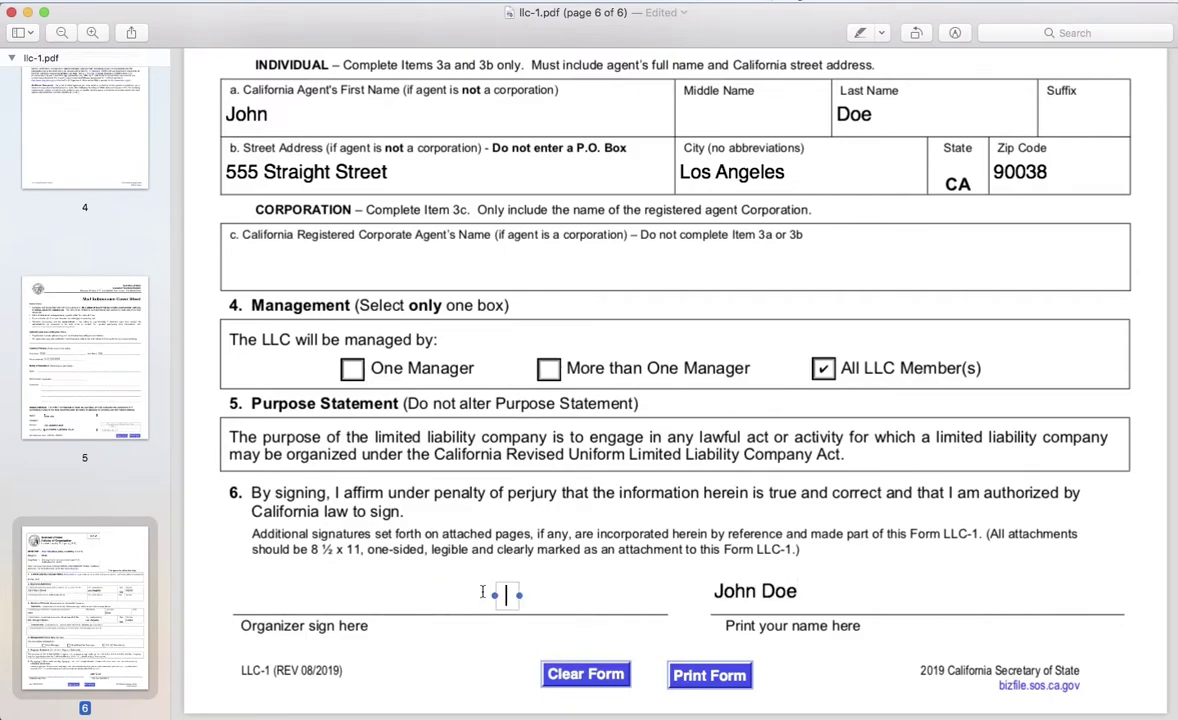
pyautogui.click(496, 532)
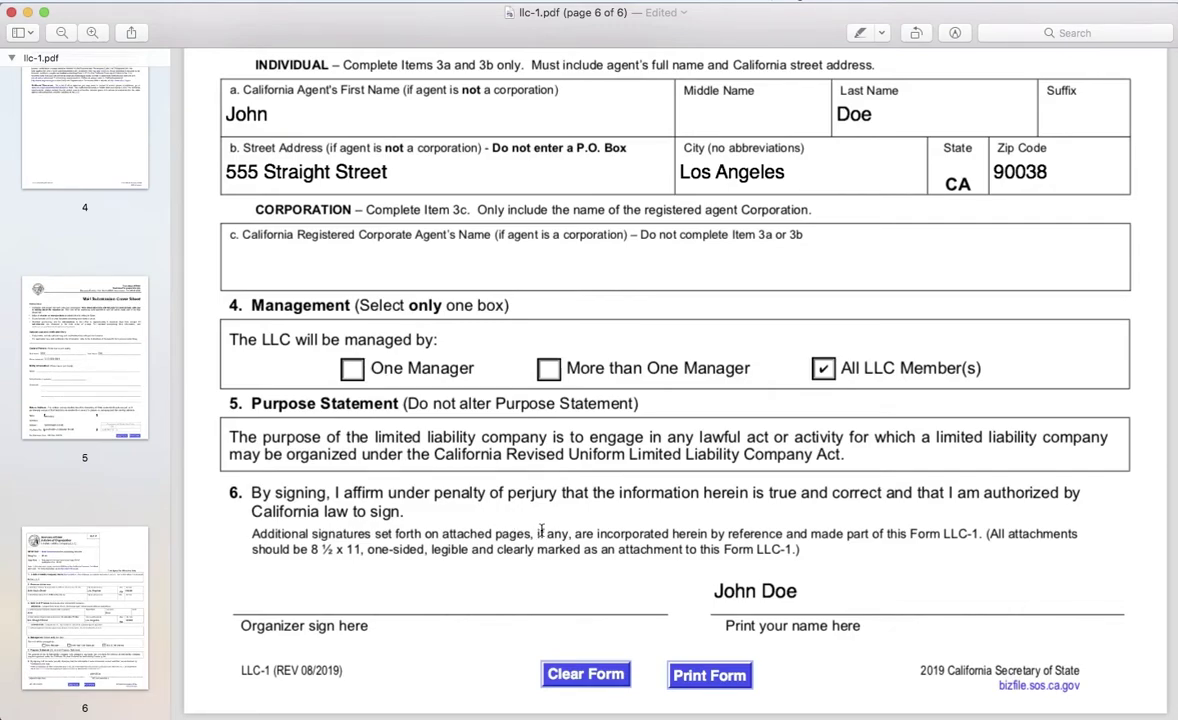
# - Scroll back up to page 1, the Instructions for Completing the Articles of Organization
pyautogui.scroll(2, 541, 531)
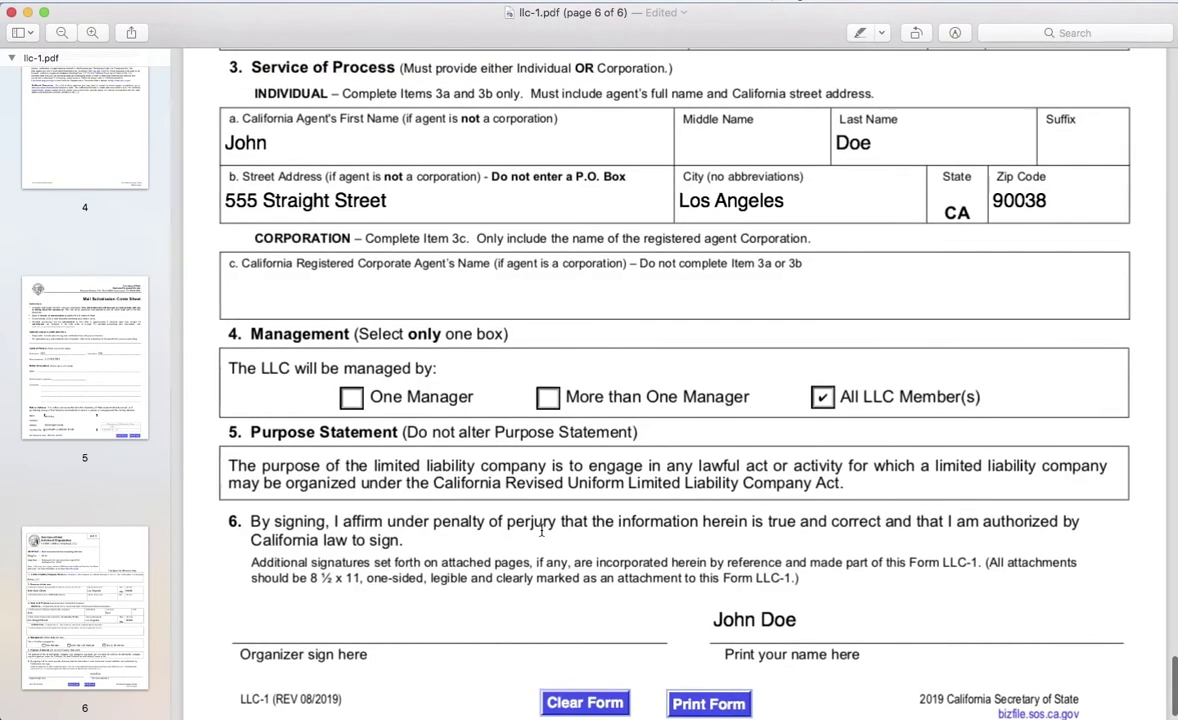
pyautogui.scroll(20, 543, 531)
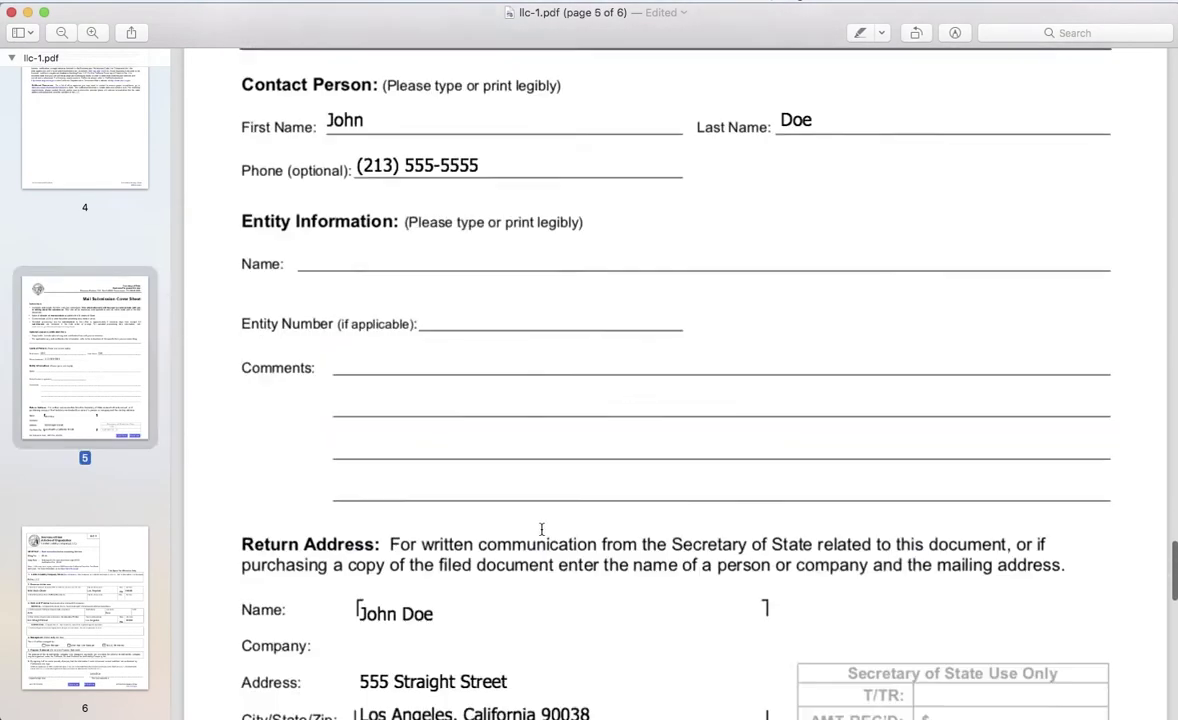
pyautogui.scroll(15, 541, 529)
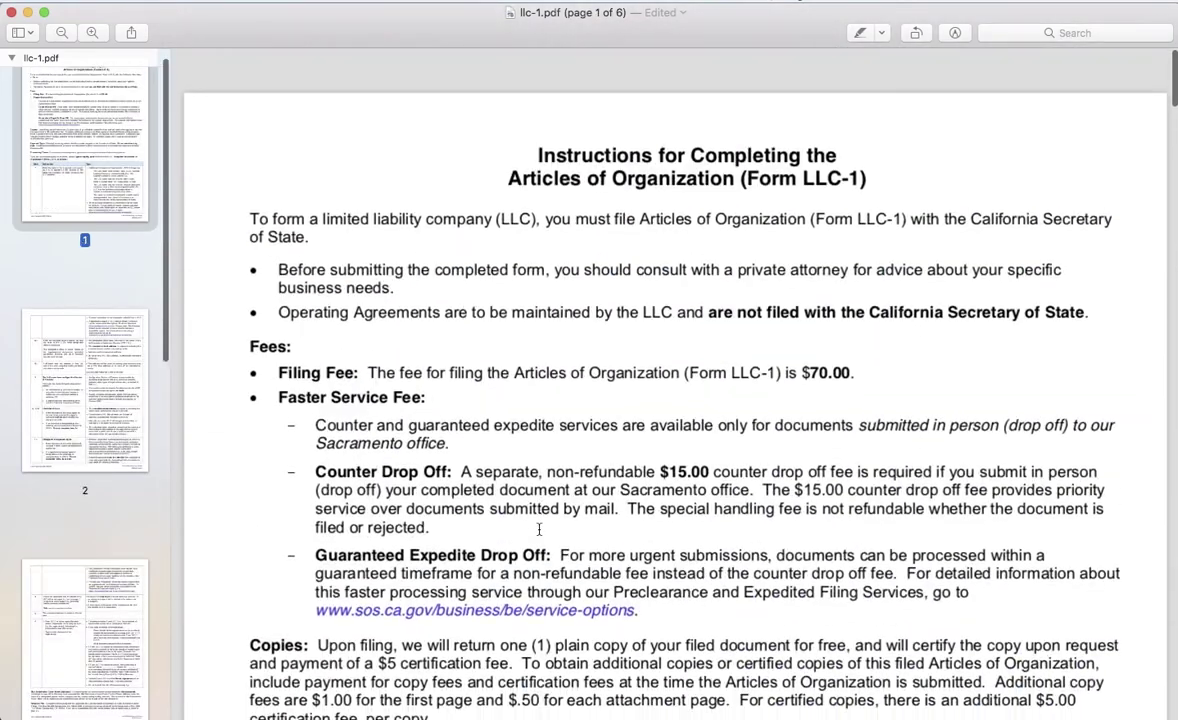